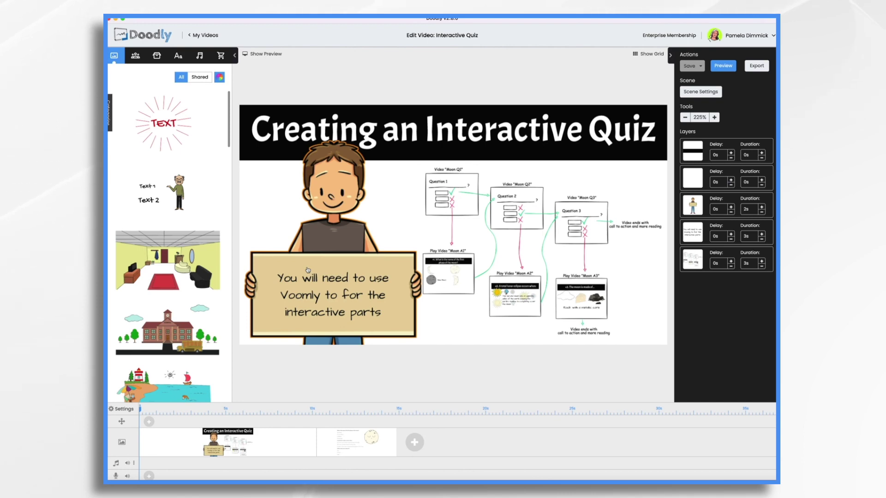
# Switch from Finder's Moon Quiz Videos window back to the browser's Voomly Video Drive
pyautogui.press('super+Tab')
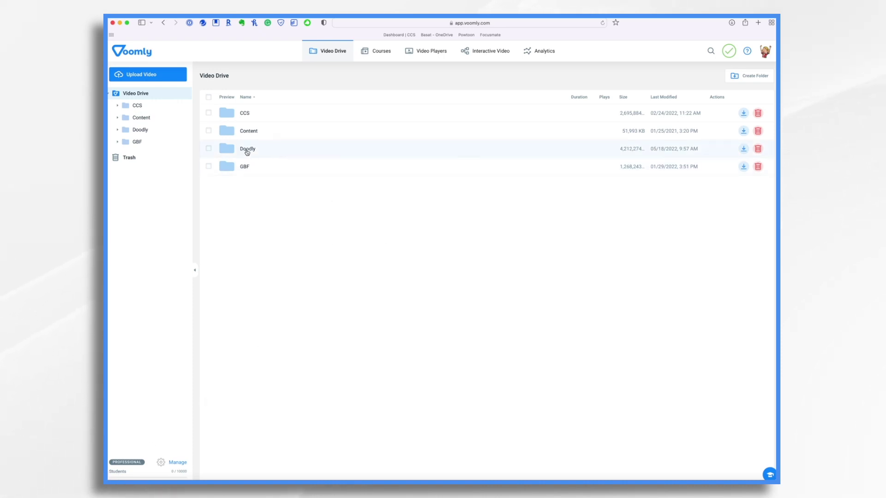
# Create a 'Moon Quiz' folder inside the Doodly folder and open it
pyautogui.click(247, 149)
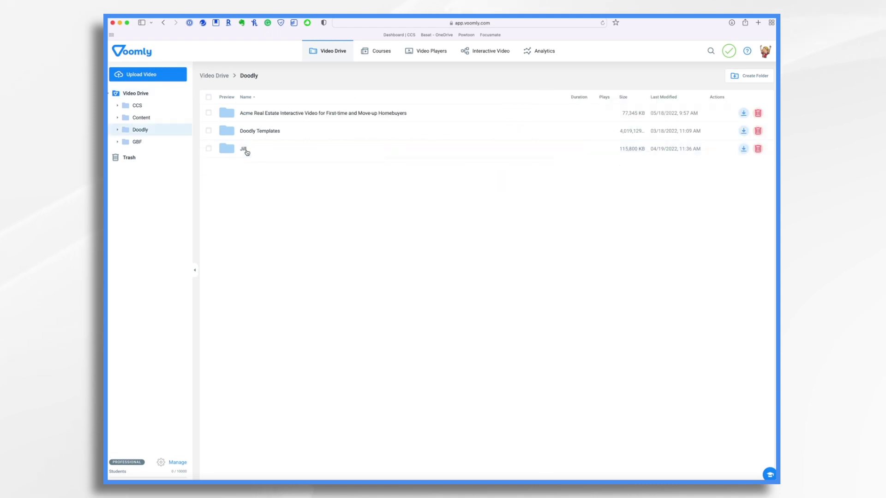
pyautogui.click(750, 77)
pyautogui.write('Moon Quiz')
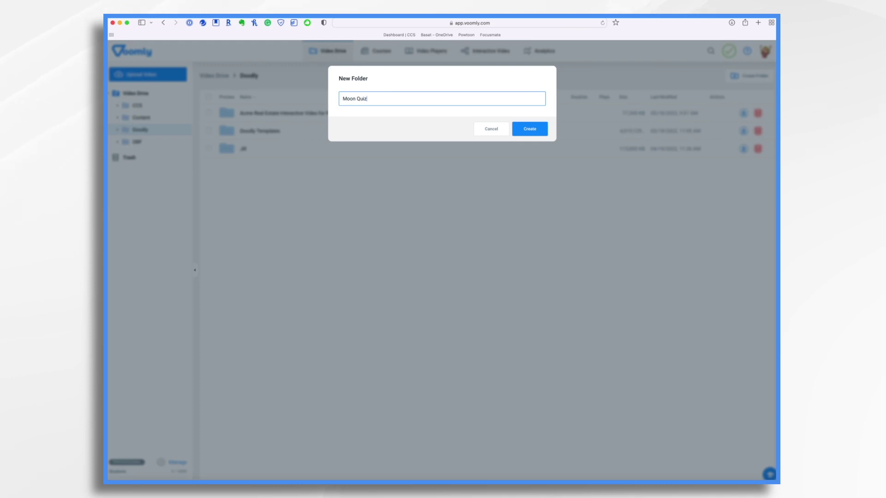
pyautogui.click(544, 133)
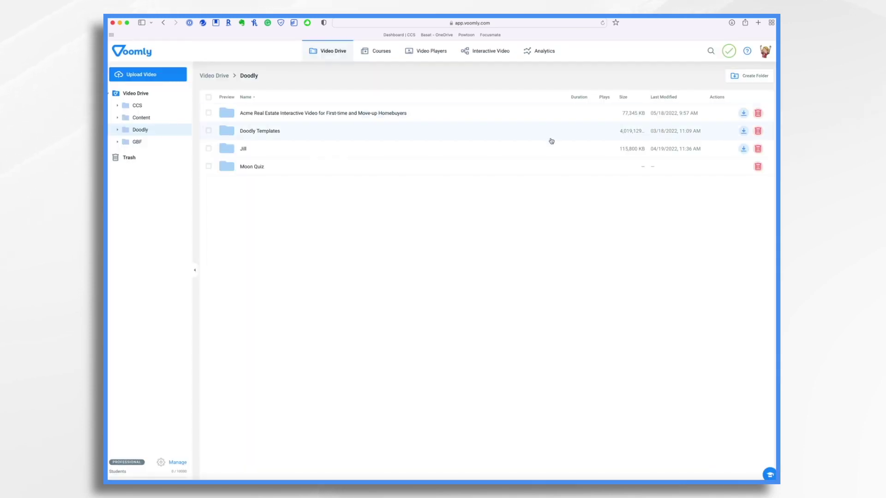
pyautogui.click(251, 170)
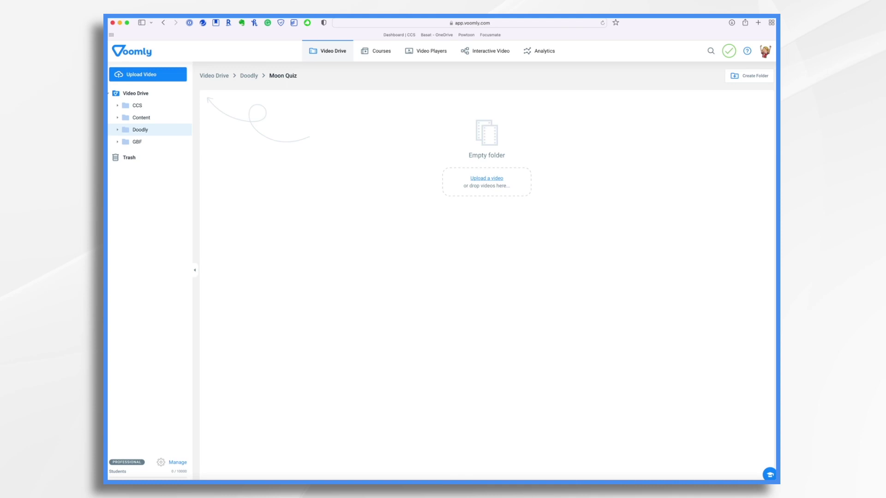
# Upload Moon A1–A3 and Moon Q1–Q3 mp4s from Finder into the Moon Quiz folder
pyautogui.press('super+Tab')
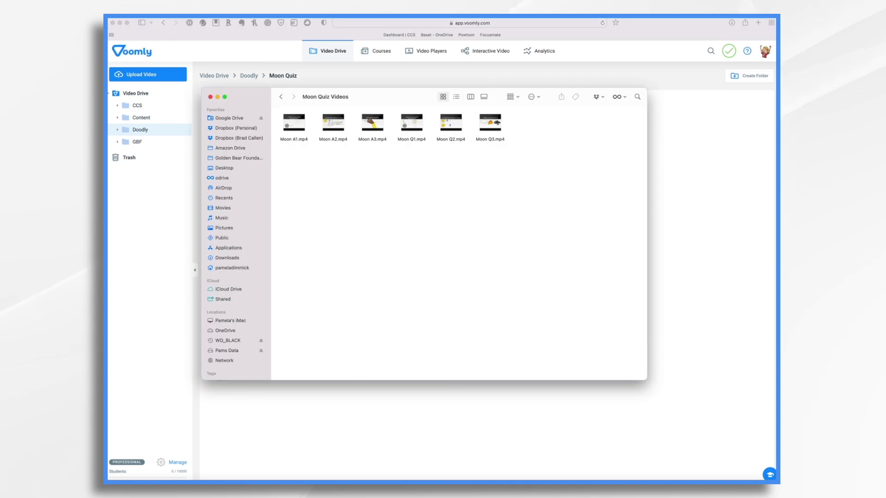
pyautogui.click(293, 123)
pyautogui.keyDown('super'); pyautogui.click(333, 124); pyautogui.keyUp('super')
pyautogui.keyDown('super'); pyautogui.click(372, 124); pyautogui.keyUp('super')
pyautogui.keyDown('super'); pyautogui.click(412, 124); pyautogui.keyUp('super')
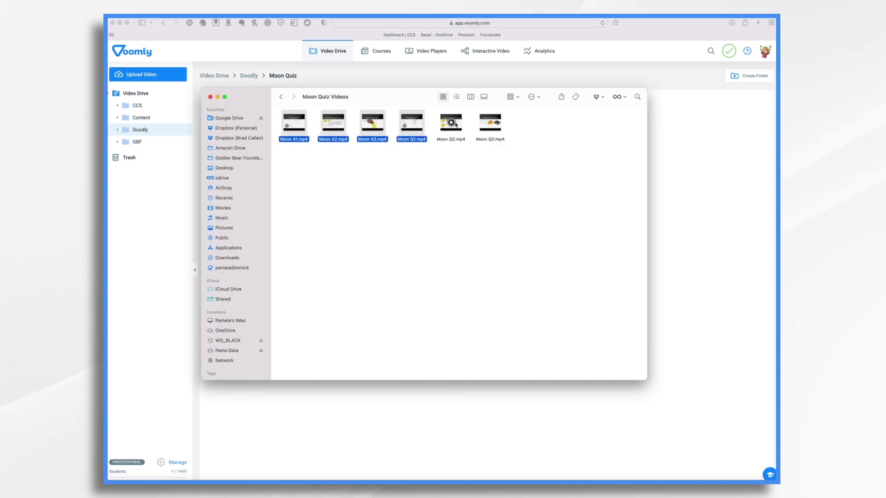
pyautogui.keyDown('super'); pyautogui.click(451, 125); pyautogui.keyUp('super')
pyautogui.keyDown('super'); pyautogui.click(490, 125); pyautogui.keyUp('super')
pyautogui.moveTo(490, 125); pyautogui.dragTo(465, 223)
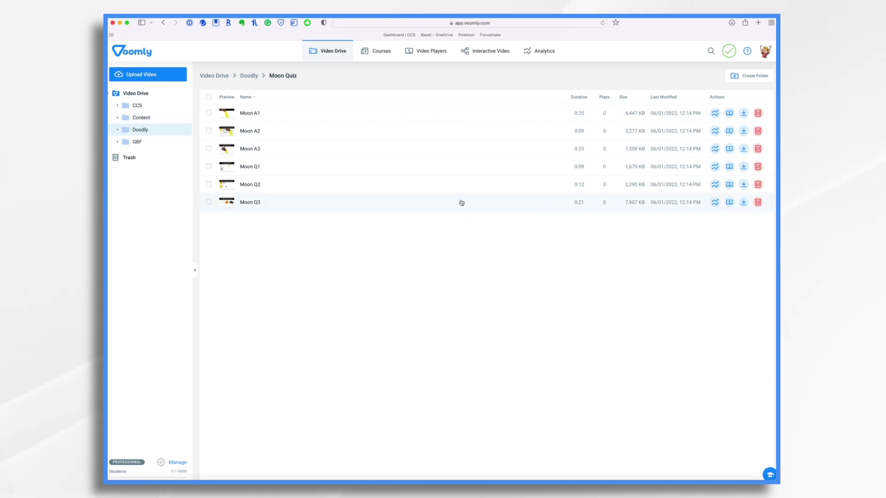
# Create an interactive video funnel named 'Moon Quiz' with a short description
pyautogui.click(494, 57)
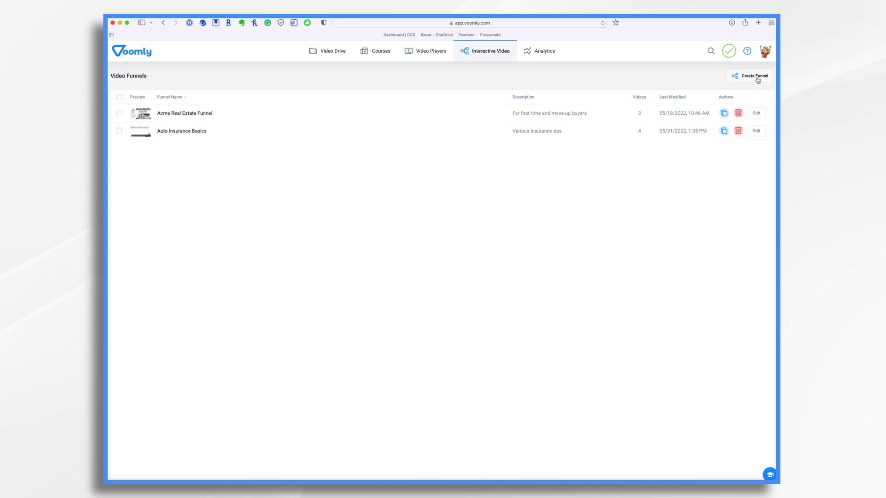
pyautogui.click(756, 76)
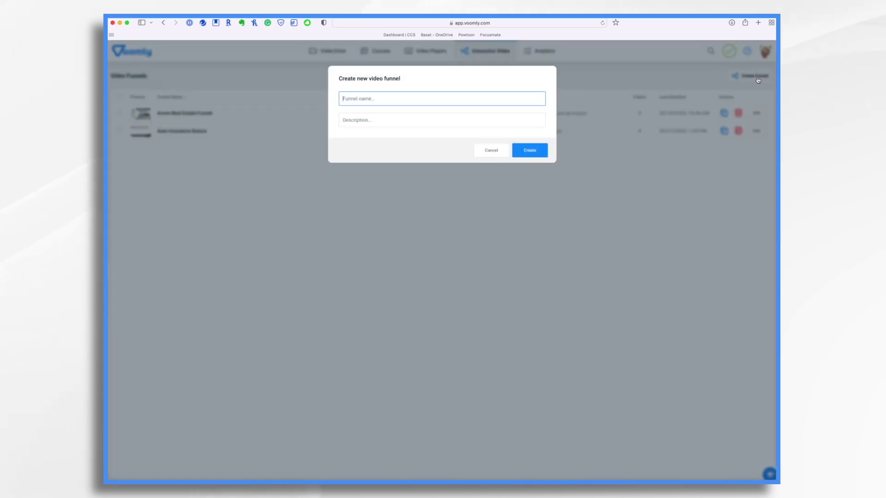
pyautogui.write('Moon Quiz')
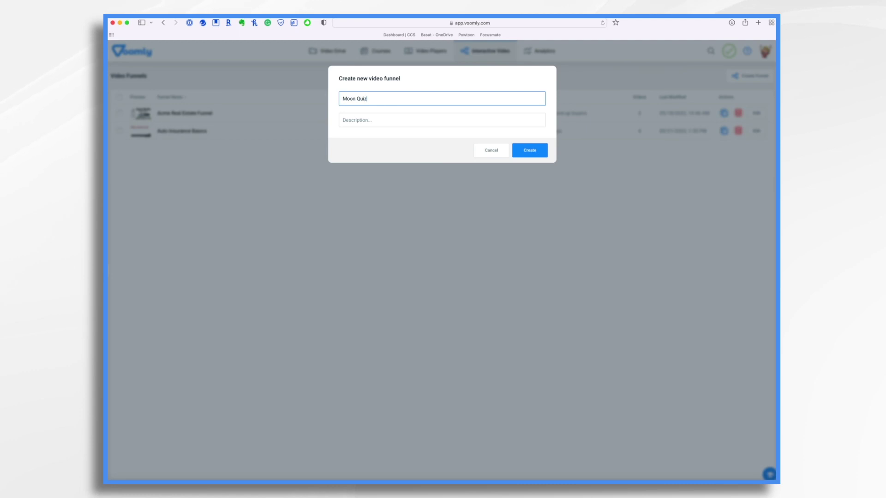
pyautogui.click(442, 120)
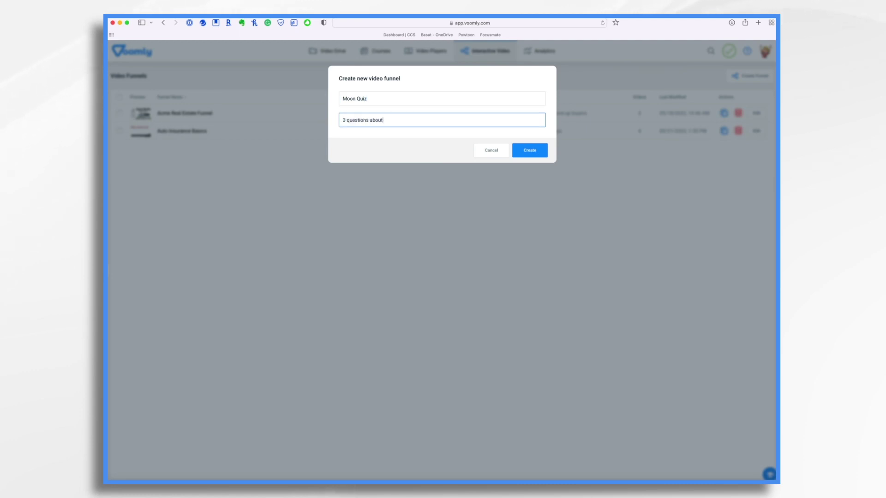
pyautogui.click(530, 151)
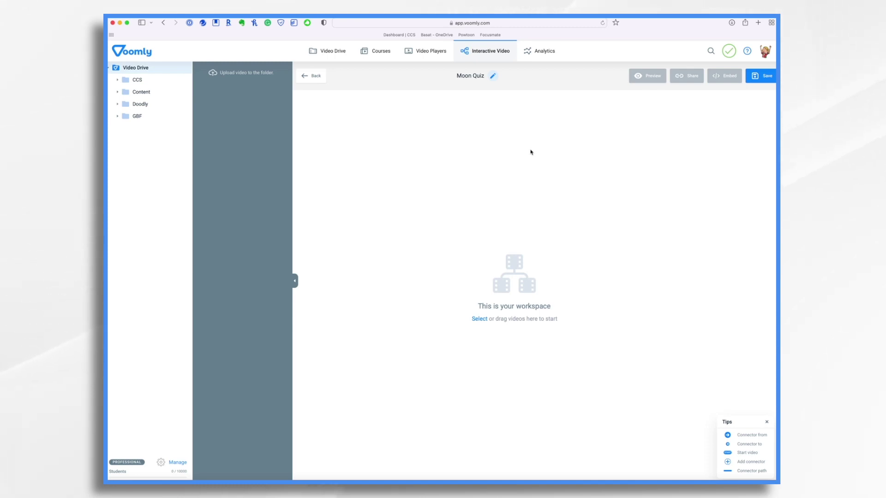
# Place Moon Q1, Q2 and Q3 across the top of the workspace, Q1 as start
pyautogui.click(146, 107)
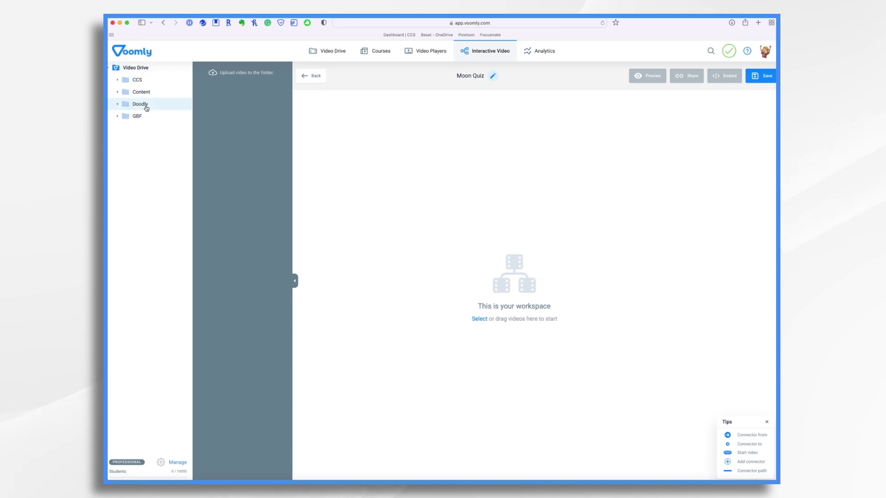
pyautogui.click(146, 107)
pyautogui.click(161, 156)
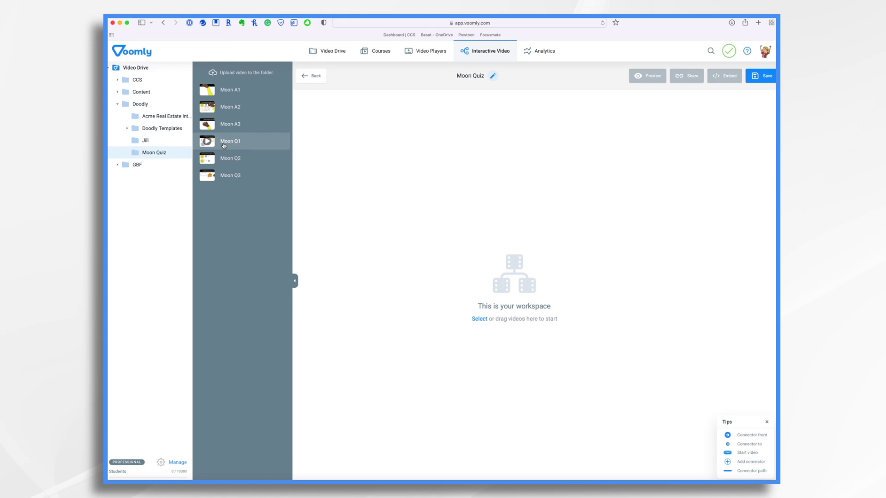
pyautogui.moveTo(226, 146); pyautogui.dragTo(393, 146)
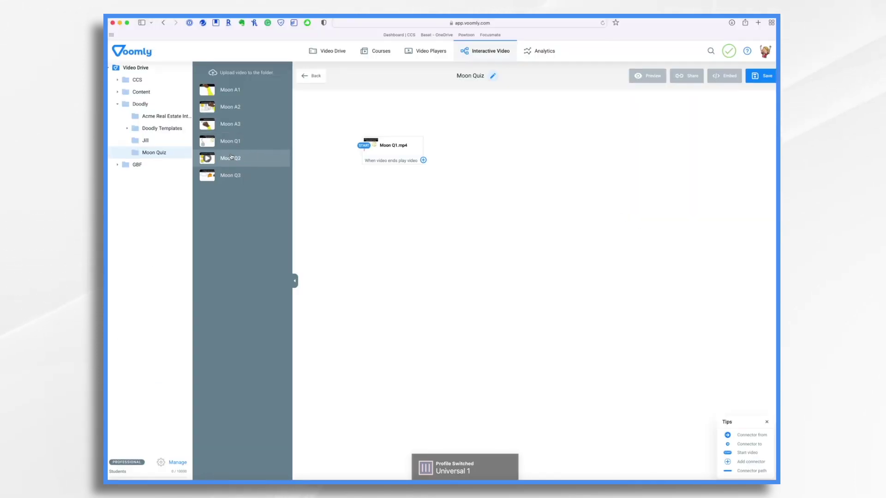
pyautogui.moveTo(231, 156); pyautogui.dragTo(501, 148)
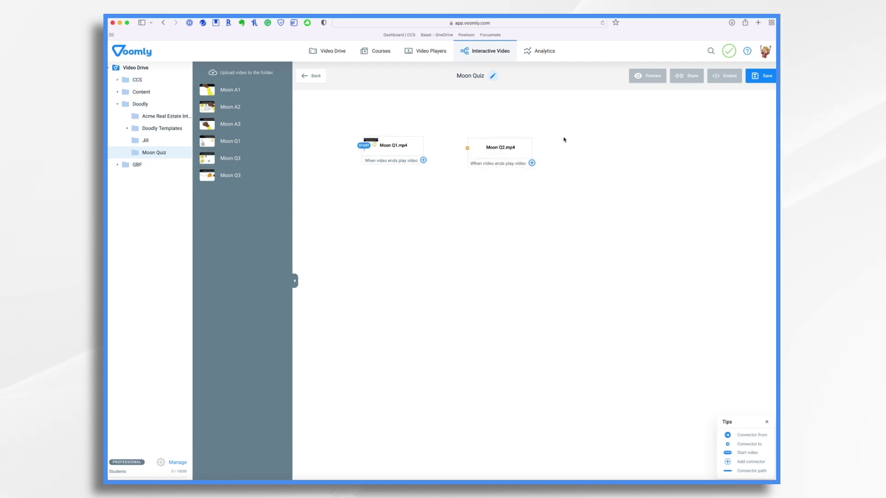
pyautogui.moveTo(224, 179); pyautogui.dragTo(604, 155)
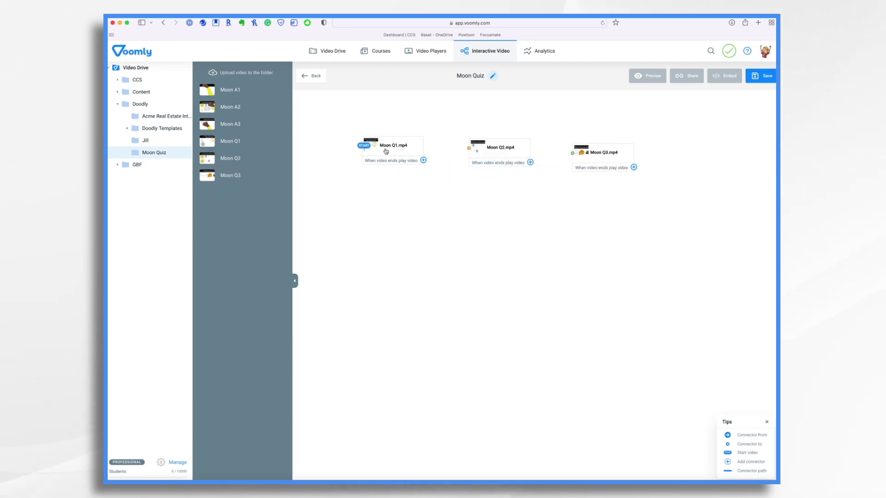
# Place Moon A1, A2 and A3 below their questions and save the funnel
pyautogui.moveTo(227, 90); pyautogui.dragTo(399, 215)
pyautogui.moveTo(228, 107); pyautogui.dragTo(516, 213)
pyautogui.moveTo(228, 123); pyautogui.dragTo(606, 217)
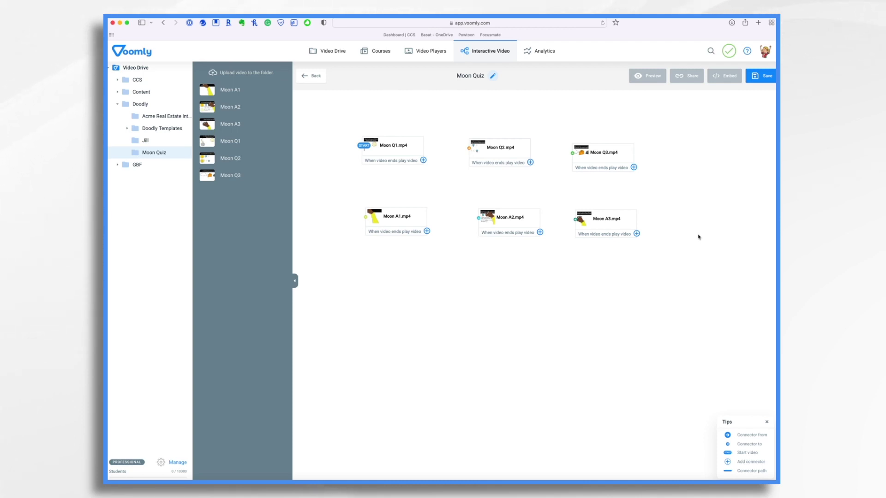
pyautogui.click(766, 77)
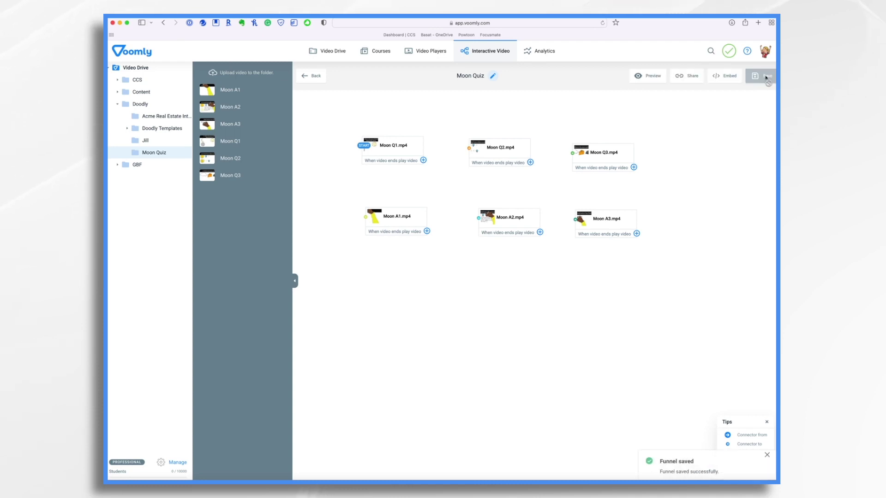
# Open Moon Q1 in the interactive editor and scrub to 0:01 showing the crescent moon
pyautogui.click(396, 150)
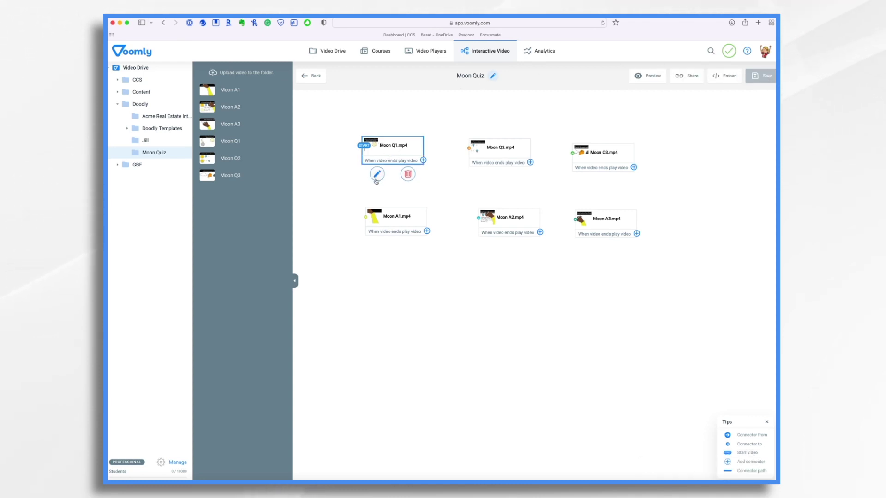
pyautogui.click(377, 175)
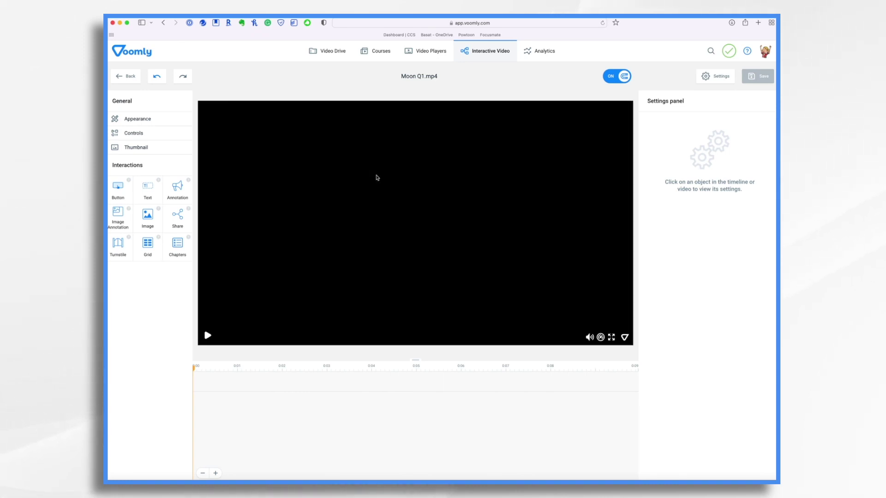
pyautogui.click(208, 336)
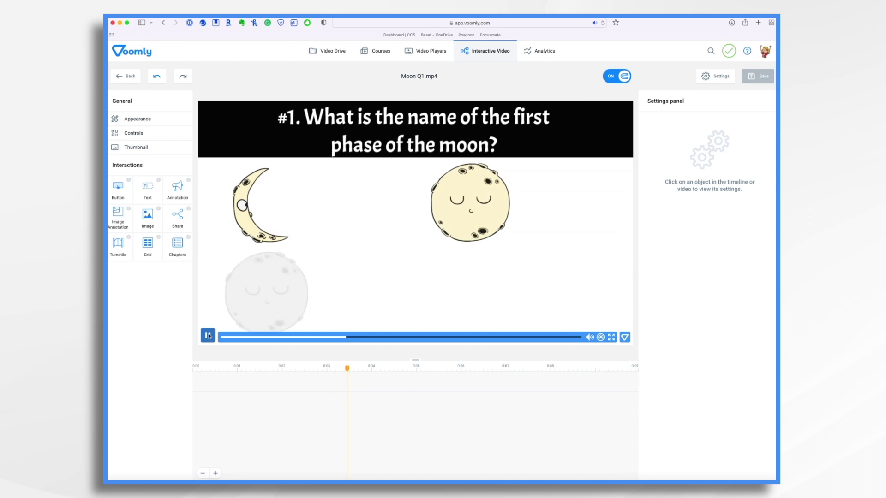
pyautogui.click(208, 336)
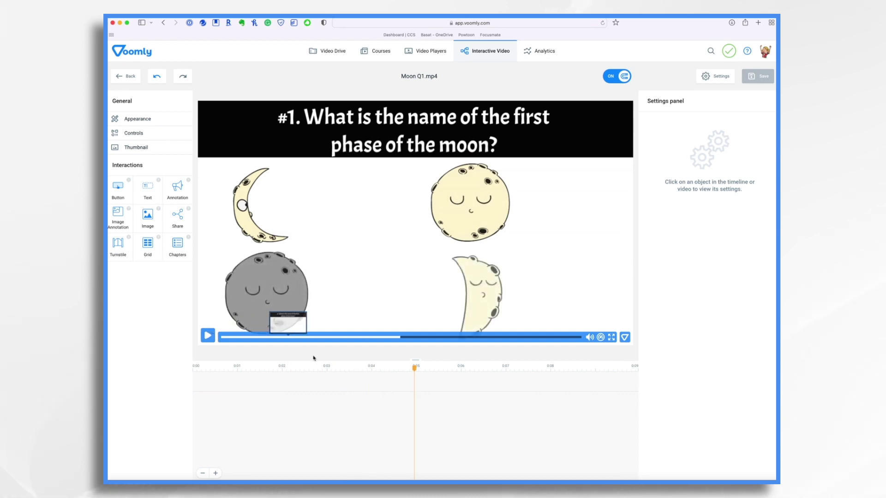
pyautogui.moveTo(414, 368); pyautogui.dragTo(269, 368)
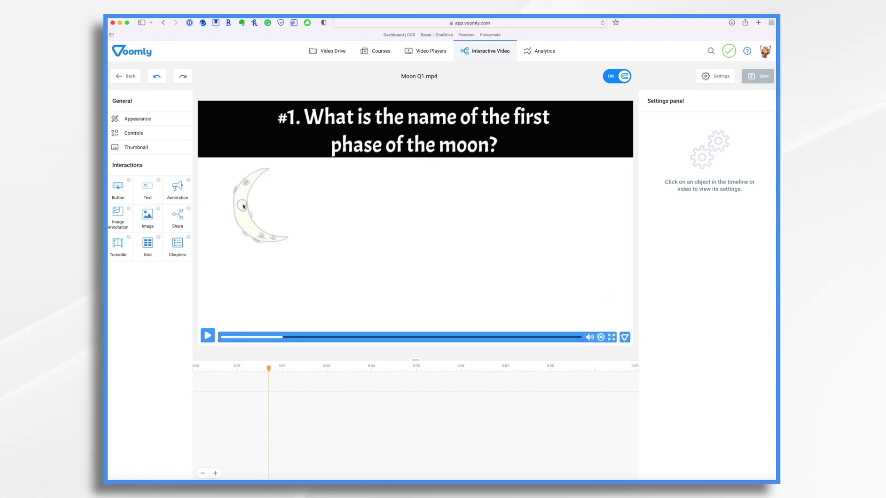
# Add a button labelled 'Crescent Moon' beside the crescent moon
pyautogui.moveTo(118, 189); pyautogui.dragTo(284, 391)
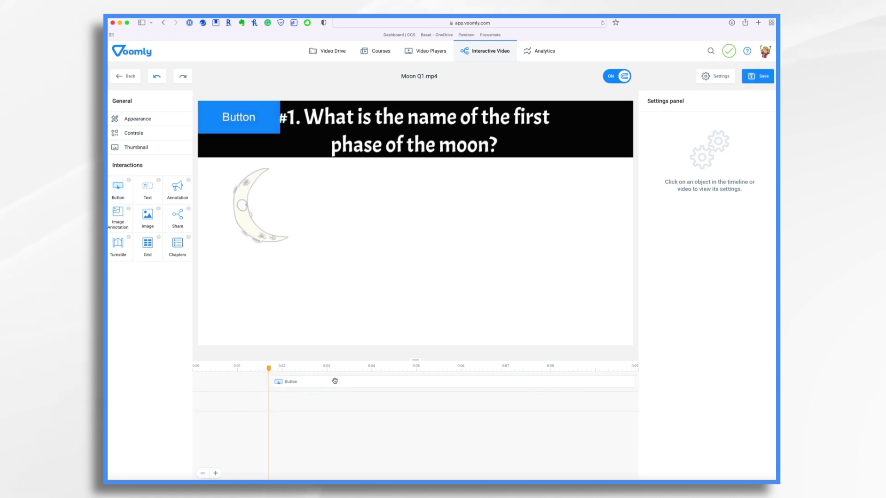
pyautogui.click(261, 115)
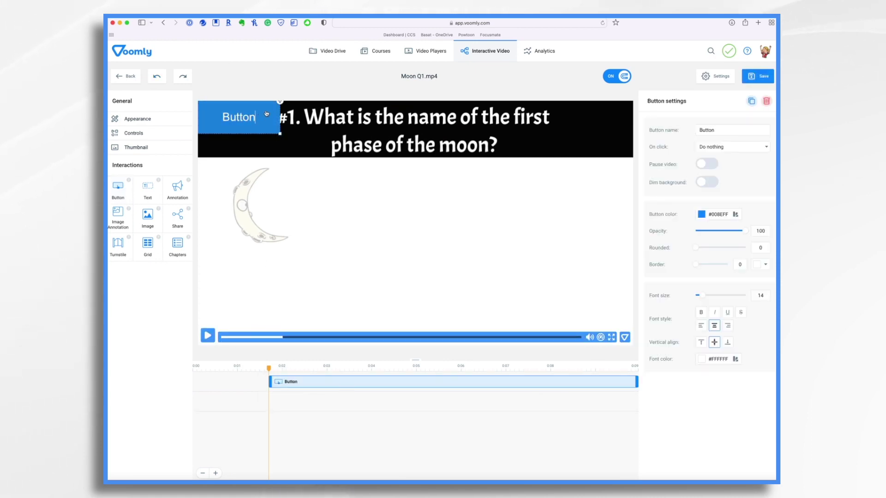
pyautogui.moveTo(279, 102); pyautogui.dragTo(357, 189)
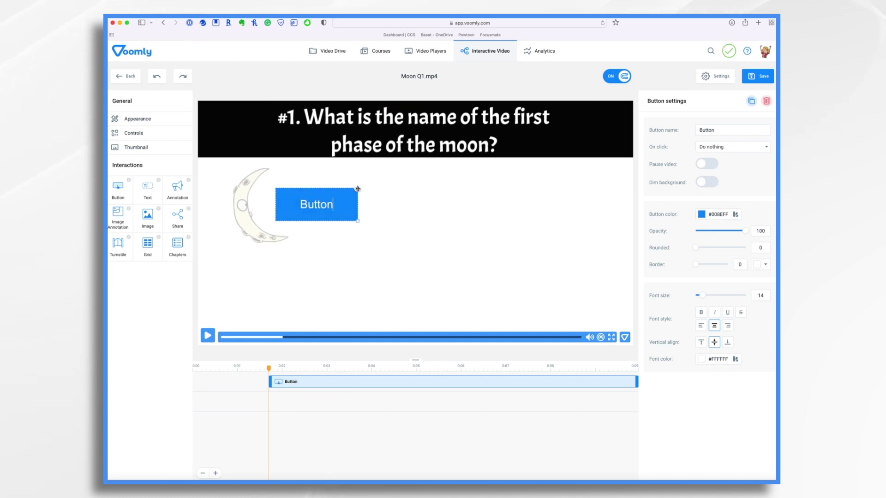
pyautogui.press('super+a')
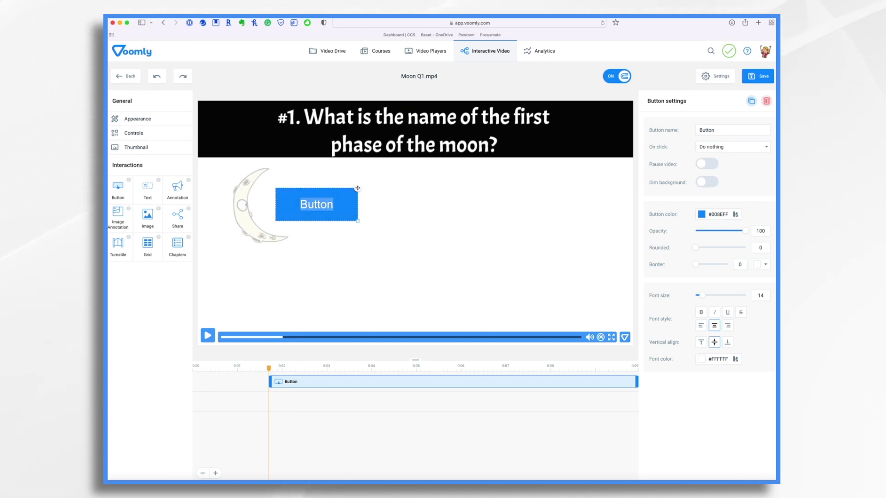
pyautogui.write('Crescent')
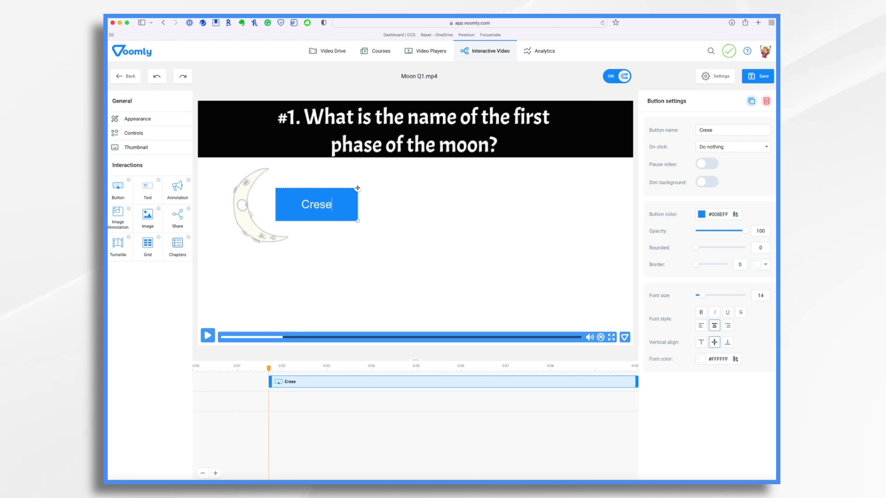
pyautogui.write(' Moon')
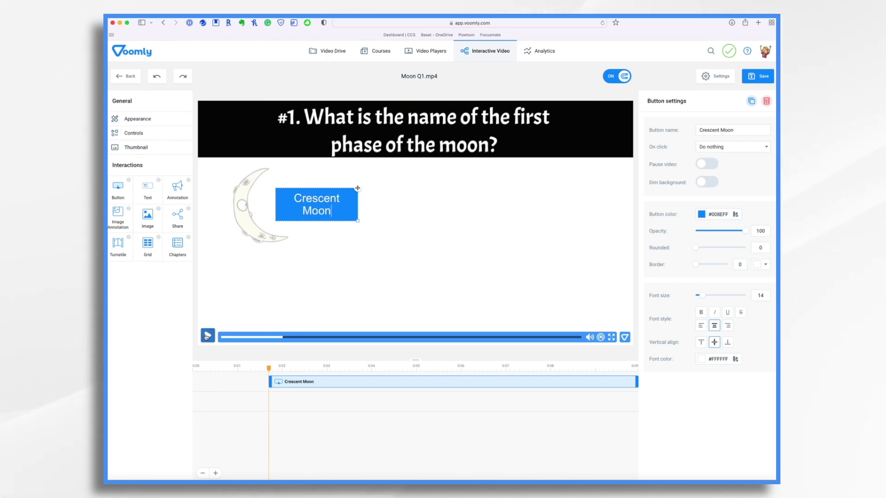
# At the full moon, add a 'Full Moon' button beside it coloured #2196F3
pyautogui.click(207, 337)
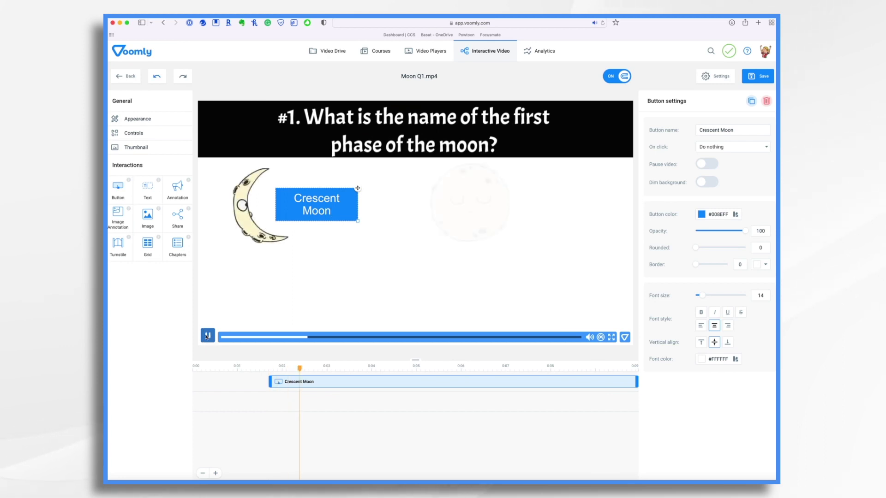
pyautogui.click(206, 336)
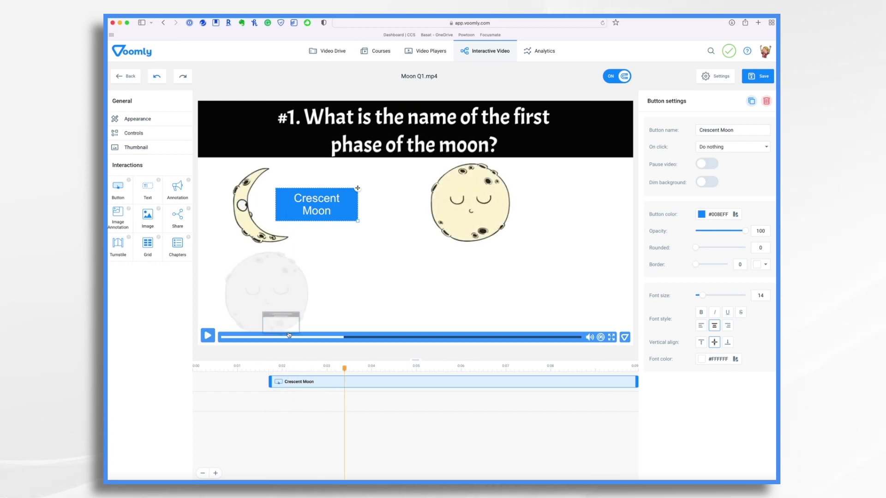
pyautogui.moveTo(346, 372); pyautogui.dragTo(342, 371)
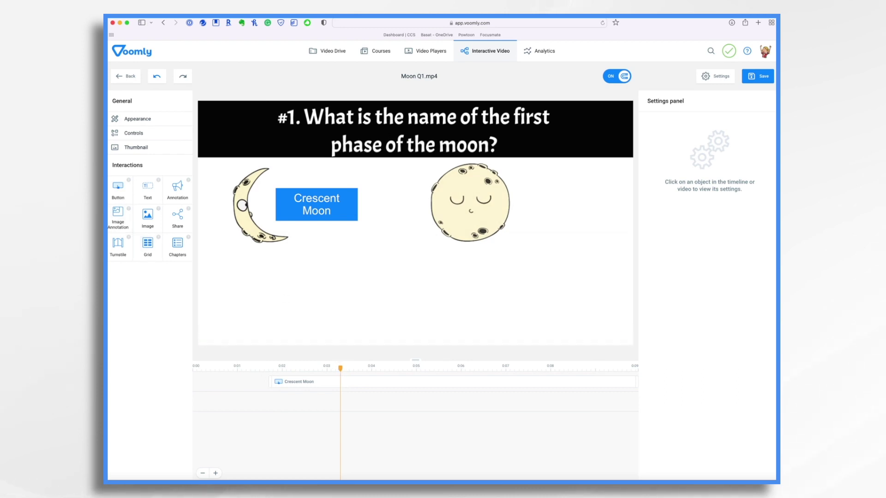
pyautogui.moveTo(116, 188); pyautogui.dragTo(354, 404)
pyautogui.click(276, 107)
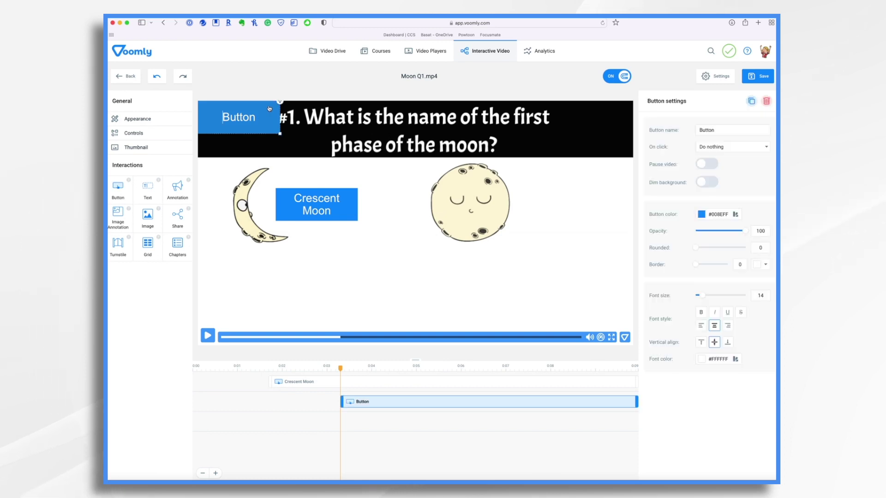
pyautogui.moveTo(278, 104); pyautogui.dragTo(602, 188)
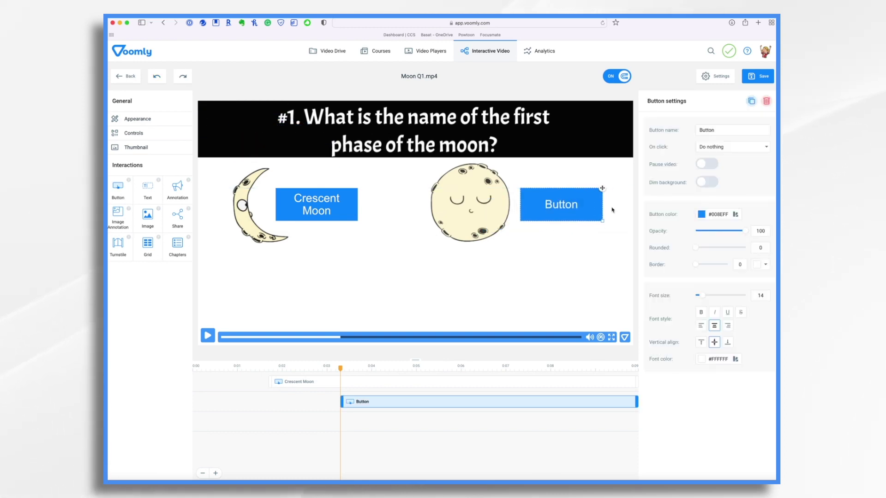
pyautogui.doubleClick(561, 205)
pyautogui.write('Full M')
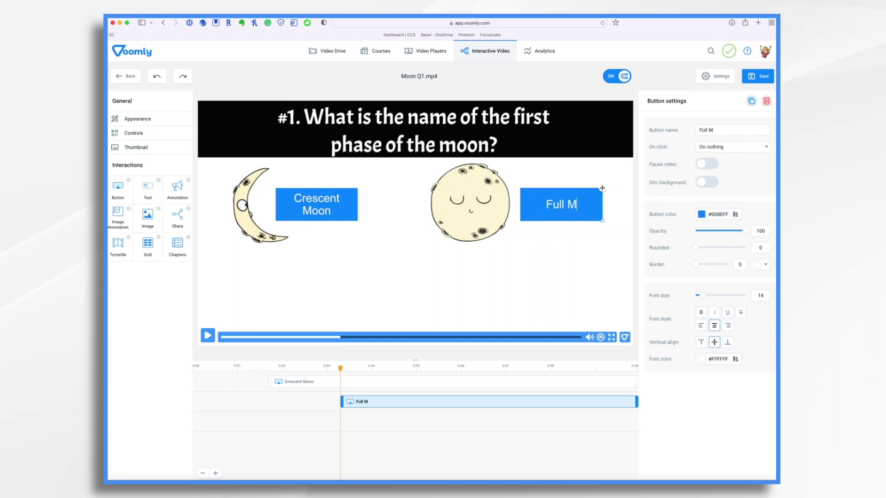
pyautogui.write('oon')
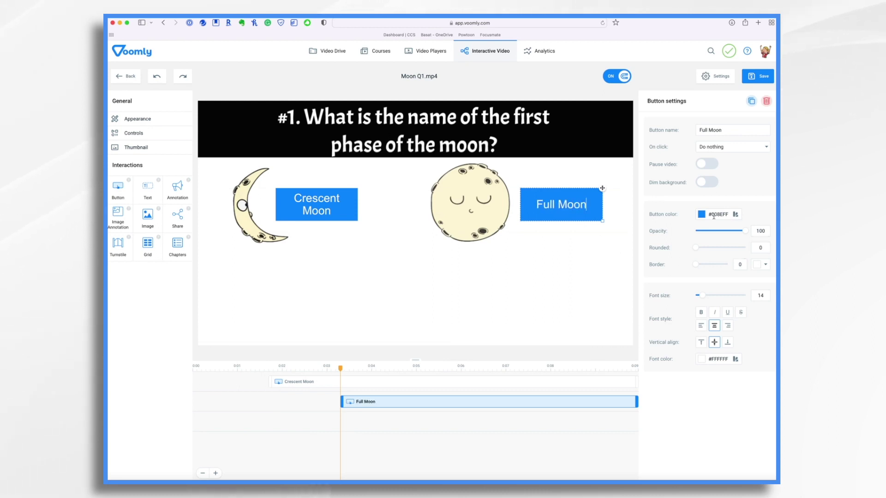
pyautogui.click(703, 216)
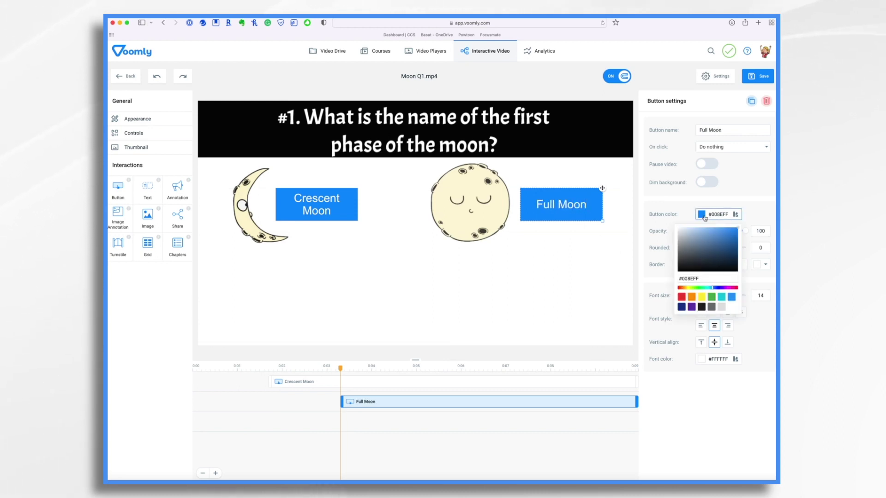
pyautogui.click(701, 306)
pyautogui.click(732, 297)
# Play on to the grey moon and add a 'New Moon' button beside it
pyautogui.moveTo(538, 229)
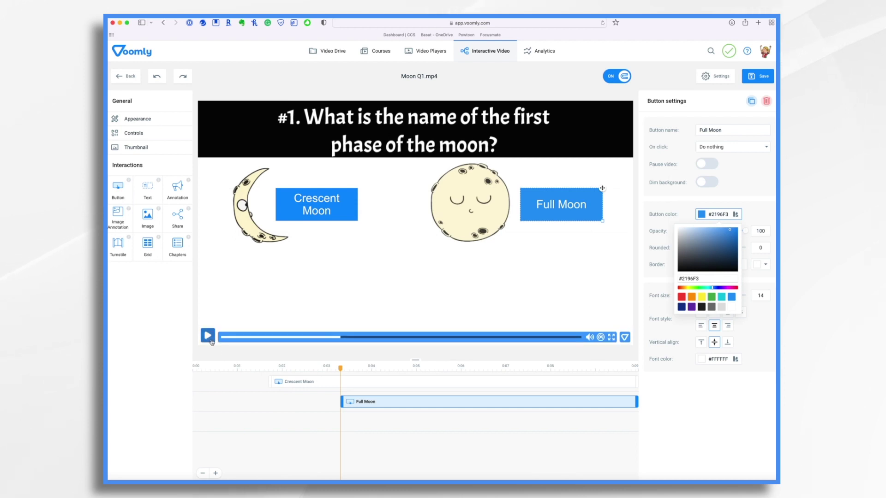
pyautogui.click(208, 337)
pyautogui.moveTo(118, 186); pyautogui.dragTo(395, 423)
pyautogui.click(259, 129)
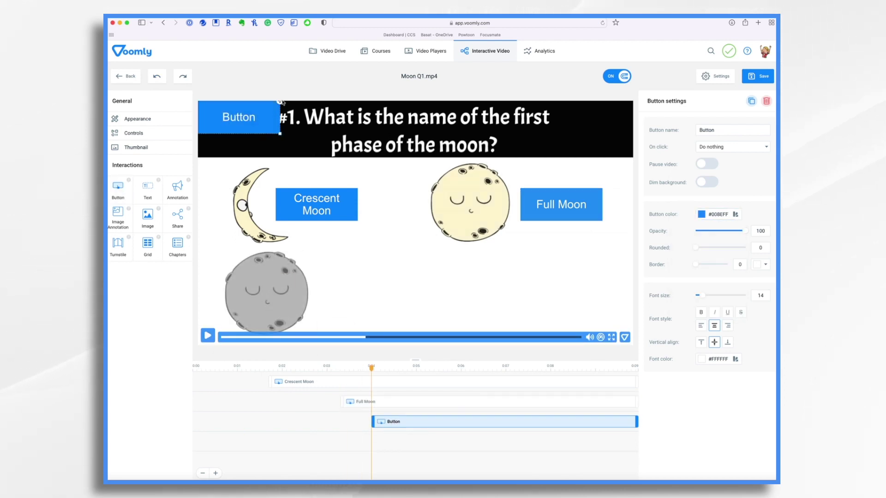
pyautogui.moveTo(260, 119); pyautogui.dragTo(389, 293)
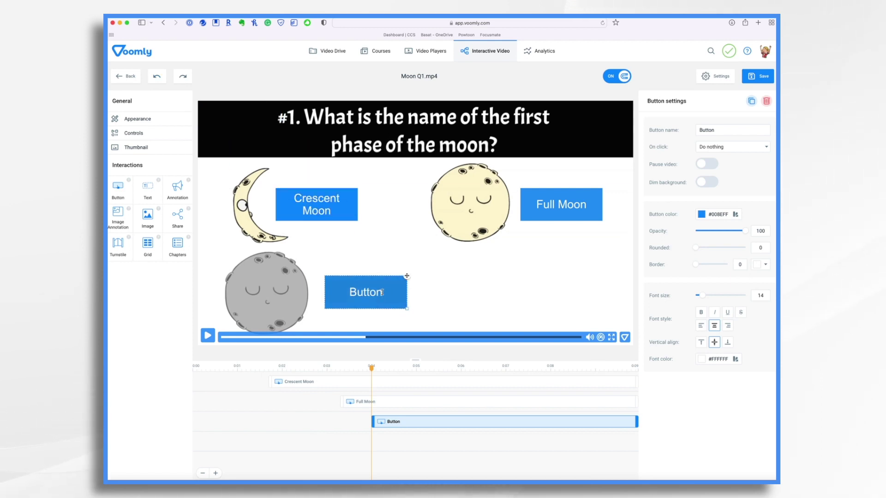
pyautogui.doubleClick(382, 292)
pyautogui.write('New Mo')
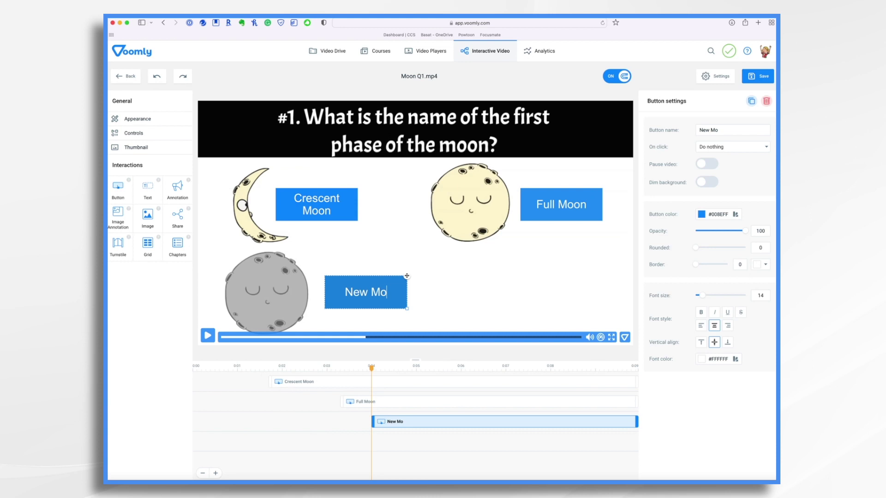
pyautogui.write('on')
# Play on to the fourth moon and add a 'First Quarter' button beside it
pyautogui.click(207, 337)
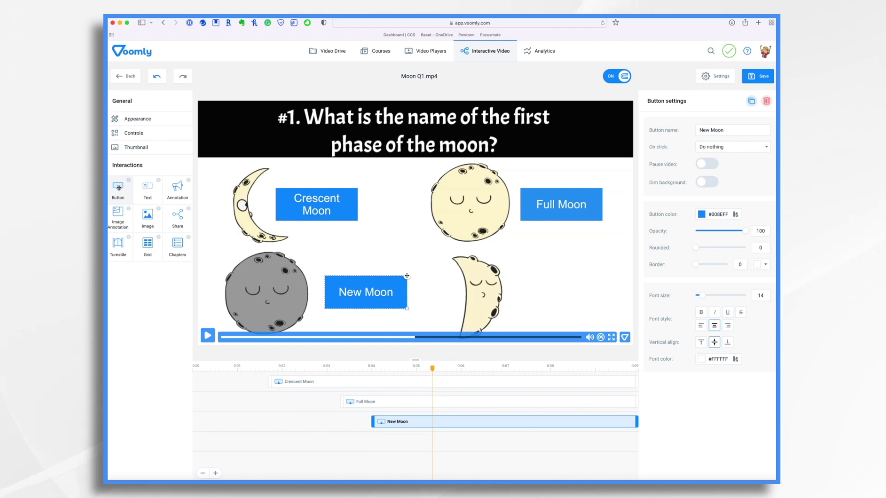
pyautogui.moveTo(119, 188); pyautogui.dragTo(554, 296)
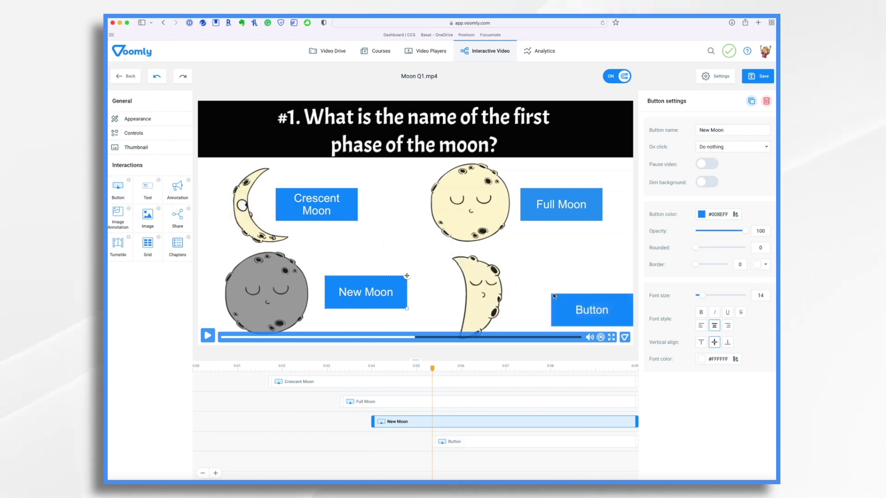
pyautogui.click(590, 302)
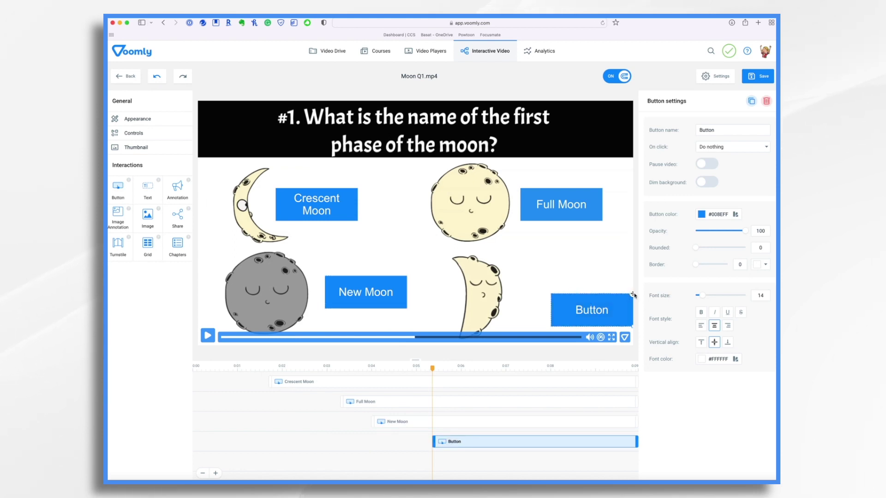
pyautogui.moveTo(631, 293); pyautogui.dragTo(602, 276)
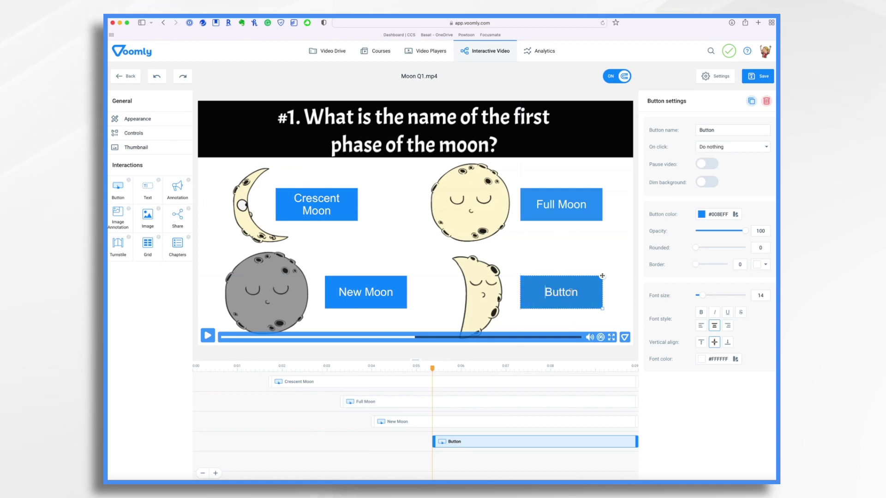
pyautogui.press('super+a')
pyautogui.write('Fi')
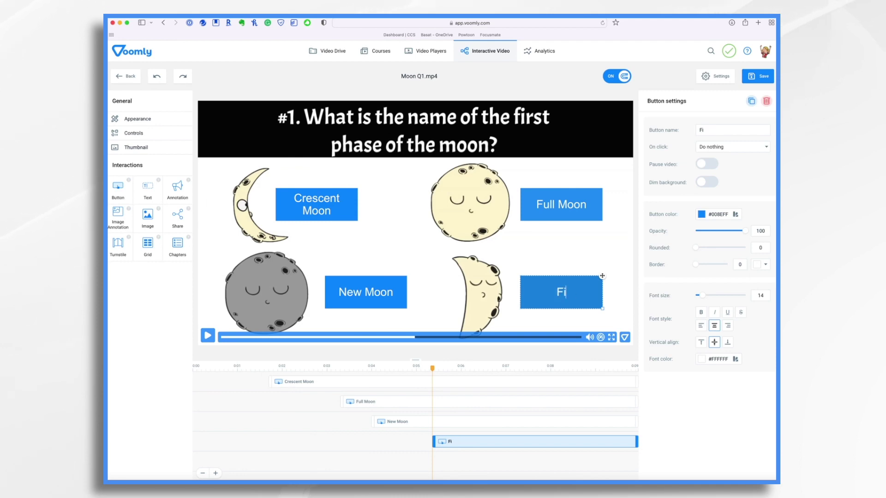
pyautogui.write('rst Quarter')
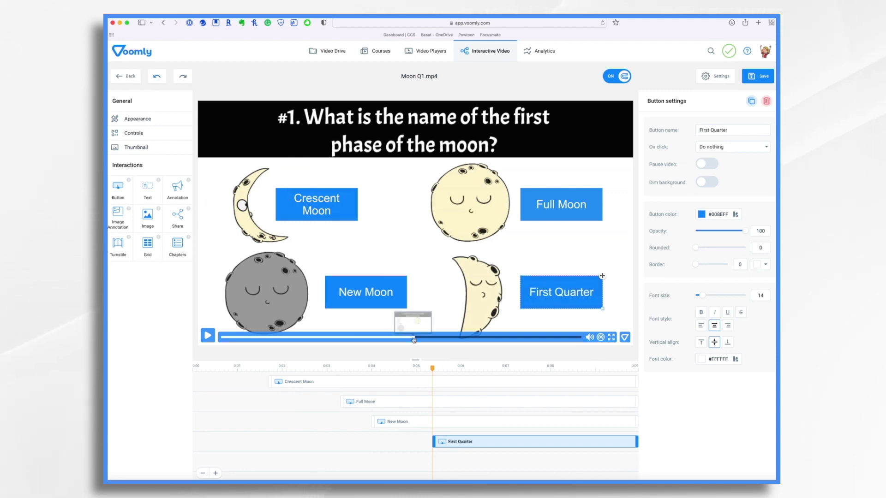
# Shift the Crescent Moon button right to line up above New Moon, then preview further along
pyautogui.click(347, 206)
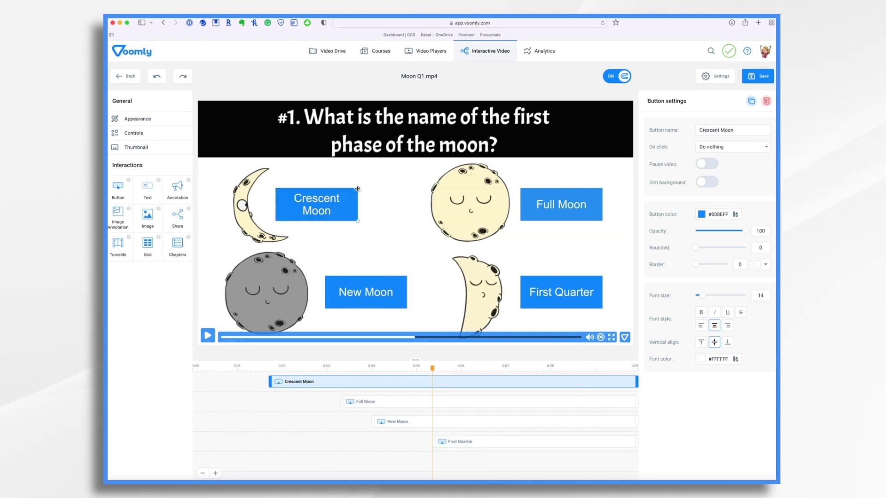
pyautogui.moveTo(358, 189); pyautogui.dragTo(407, 188)
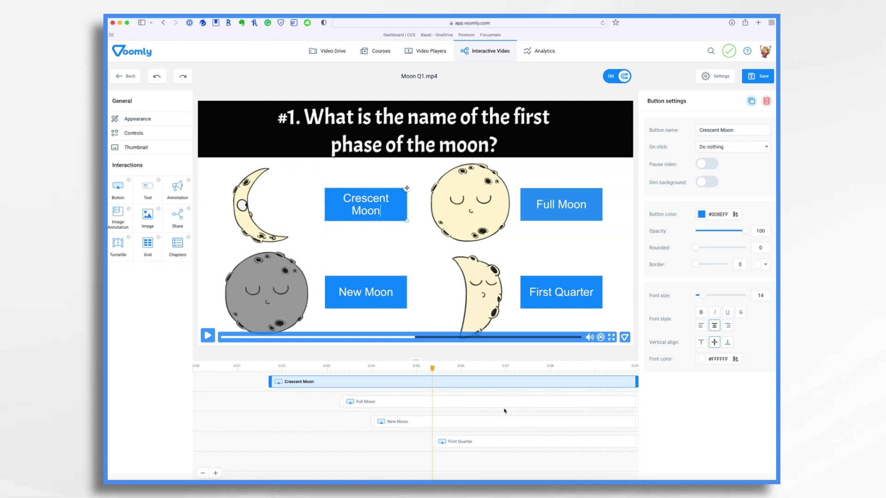
pyautogui.moveTo(433, 369); pyautogui.dragTo(538, 388)
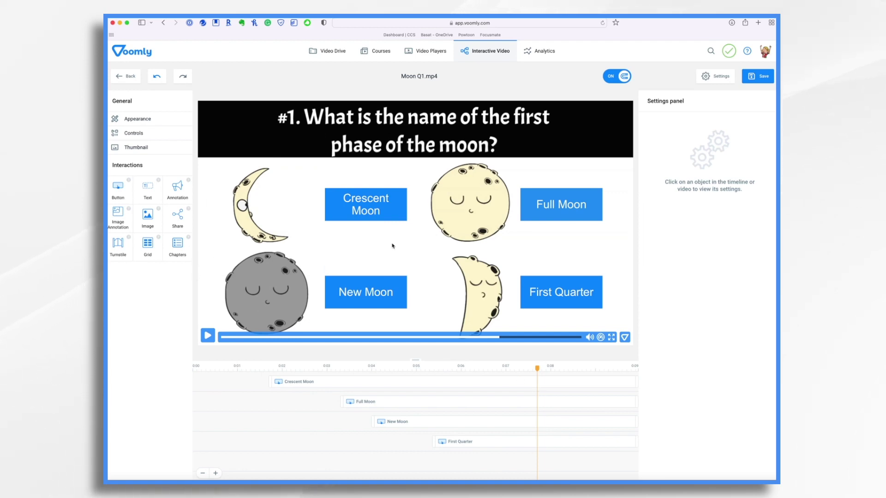
# Fix the Crescent Moon button's name and set its click action to play Moon A1.mp4
pyautogui.click(344, 382)
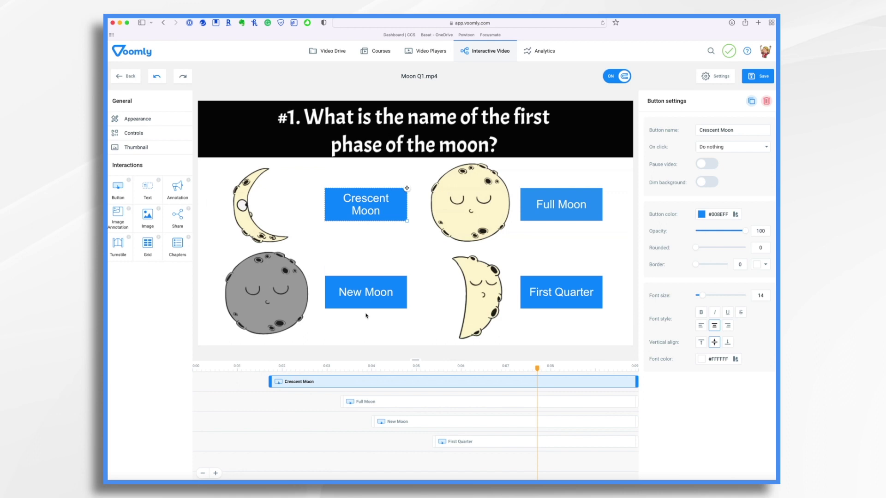
pyautogui.click(743, 130)
pyautogui.press('BackSpace')
pyautogui.press('BackSpace')
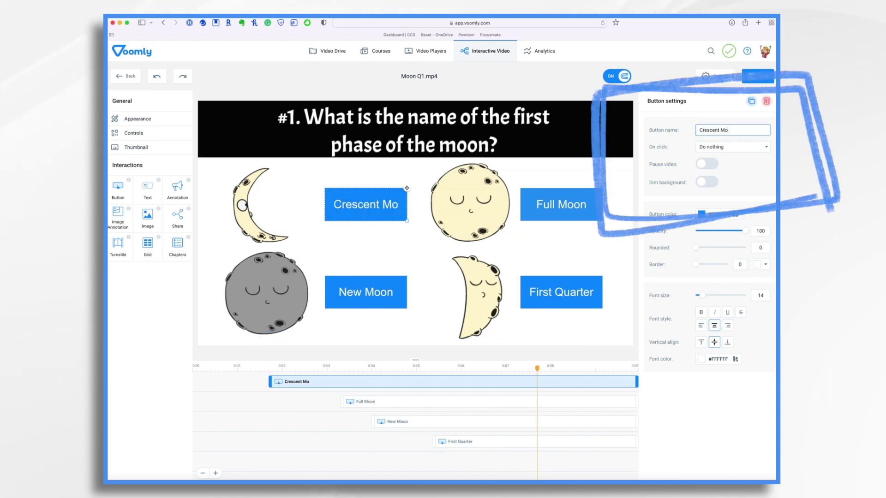
pyautogui.write('on')
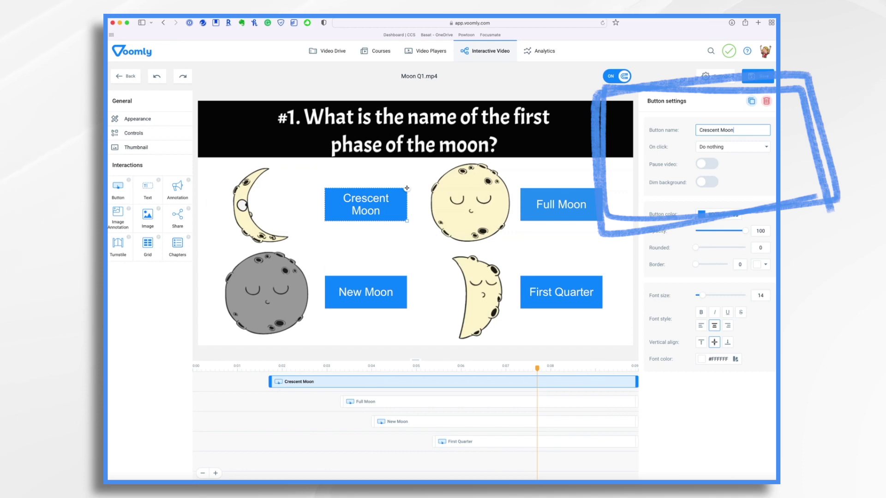
pyautogui.click(739, 148)
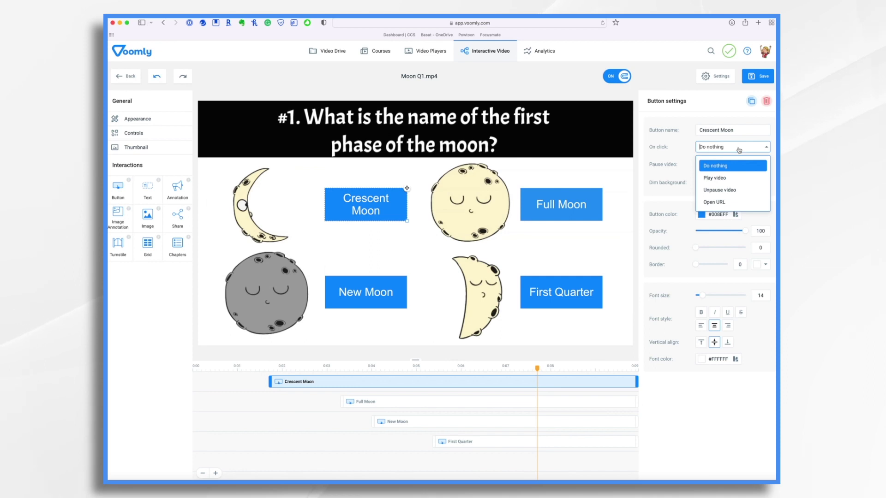
pyautogui.click(714, 179)
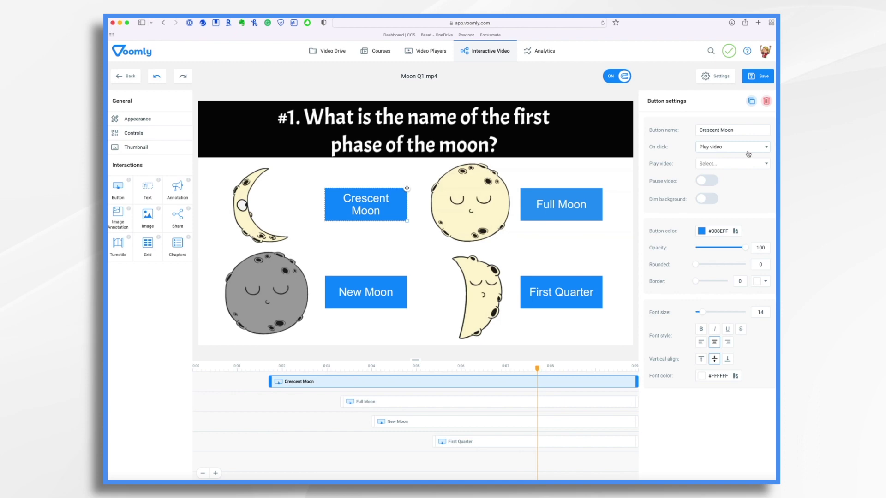
pyautogui.click(713, 165)
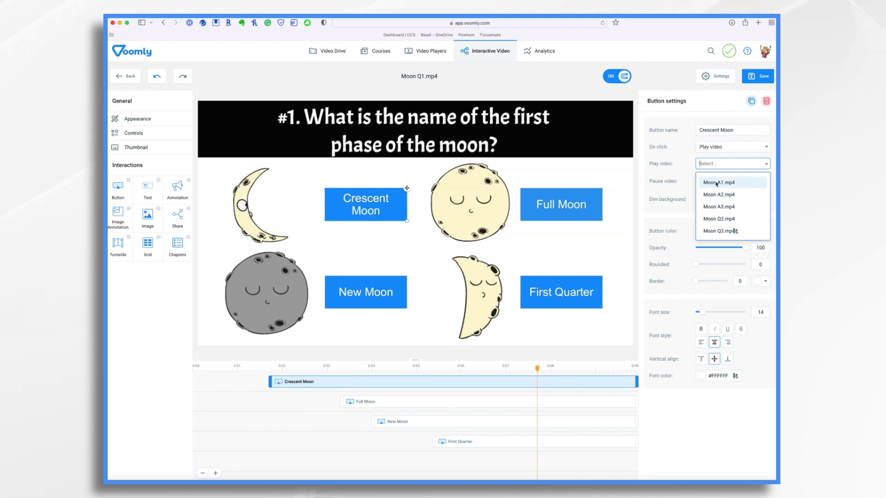
pyautogui.click(716, 183)
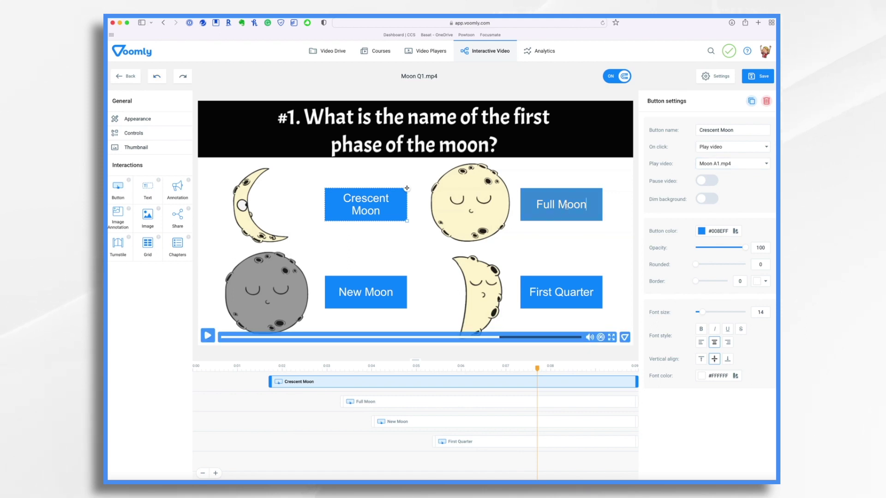
# Set the Full Moon and New Moon buttons to play Moon A1.mp4 on click
pyautogui.click(592, 204)
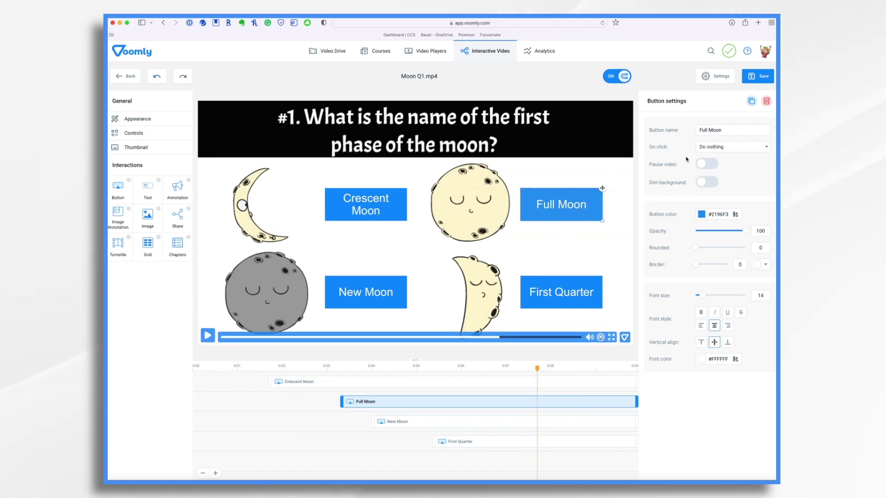
pyautogui.click(734, 148)
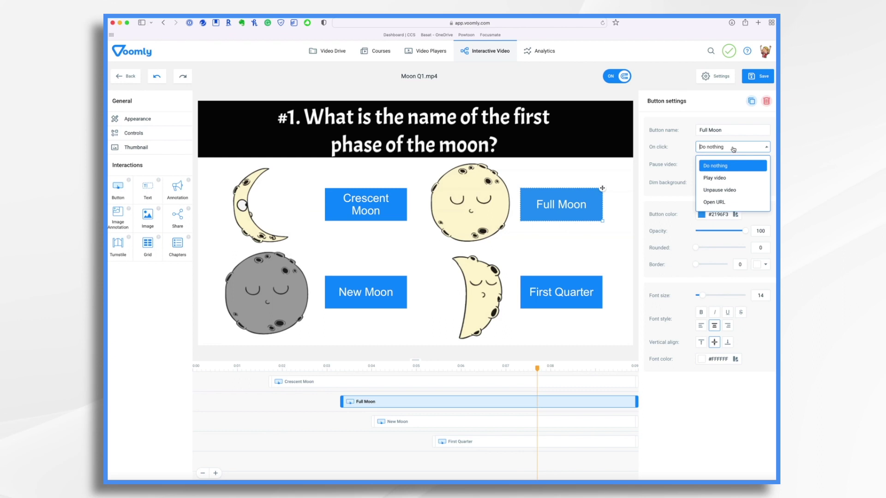
pyautogui.click(724, 179)
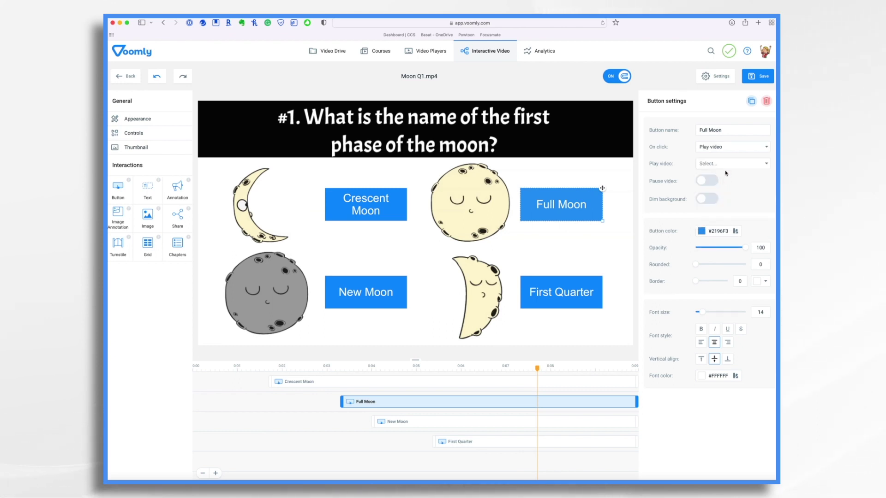
pyautogui.click(727, 165)
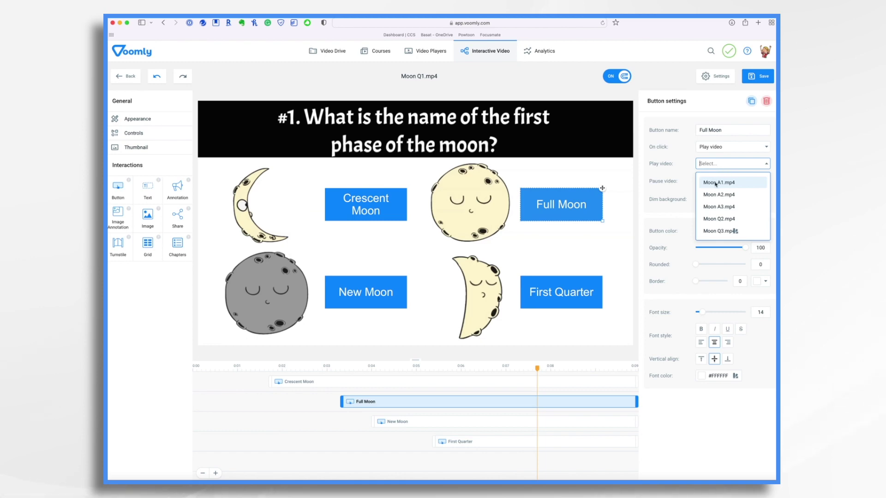
pyautogui.click(714, 183)
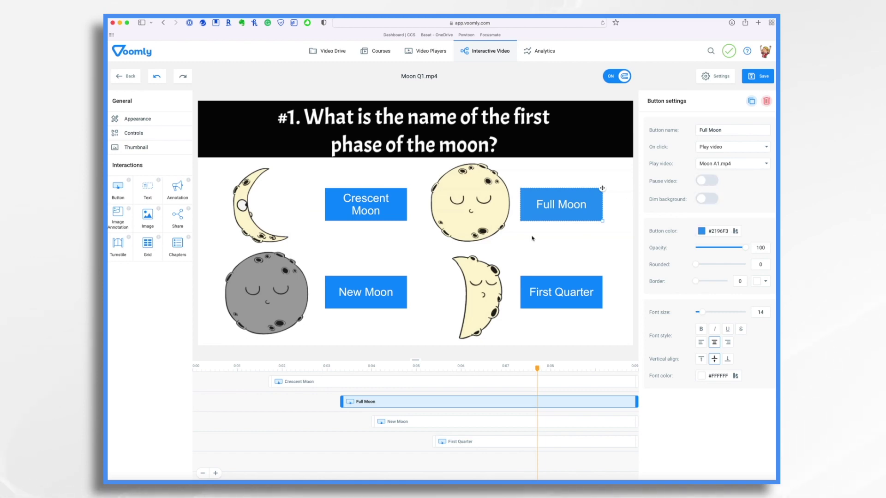
pyautogui.click(389, 295)
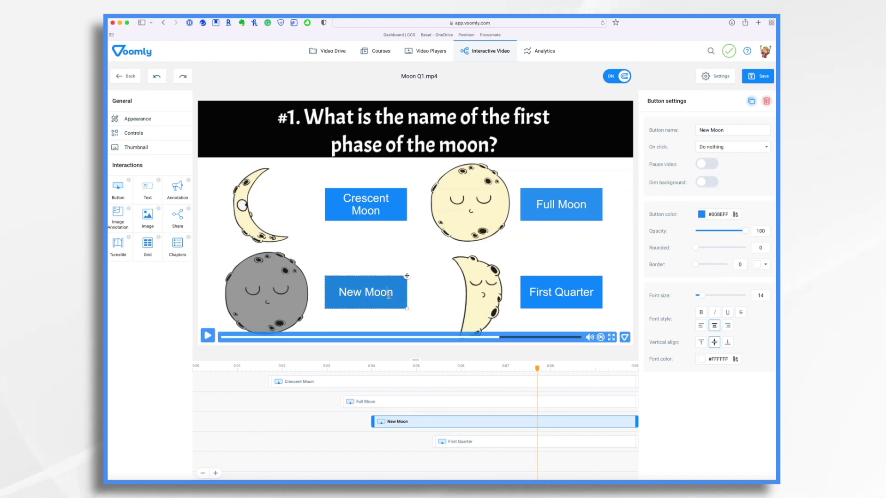
pyautogui.click(741, 148)
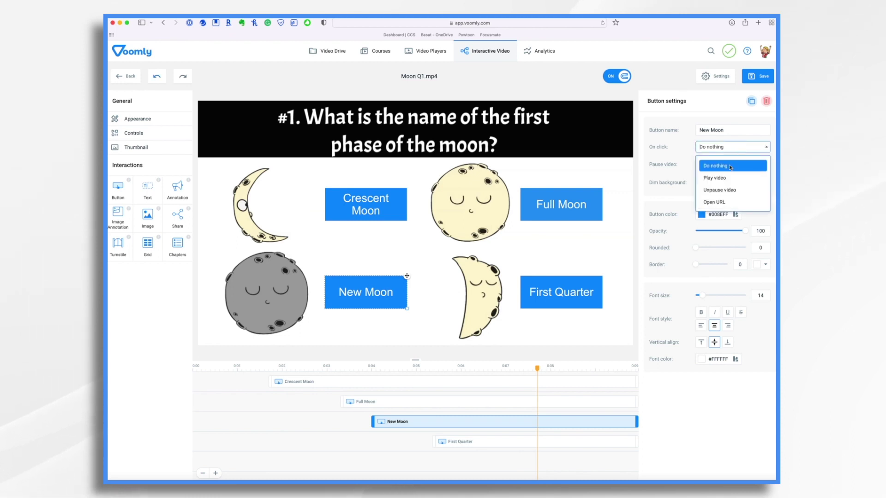
pyautogui.click(715, 177)
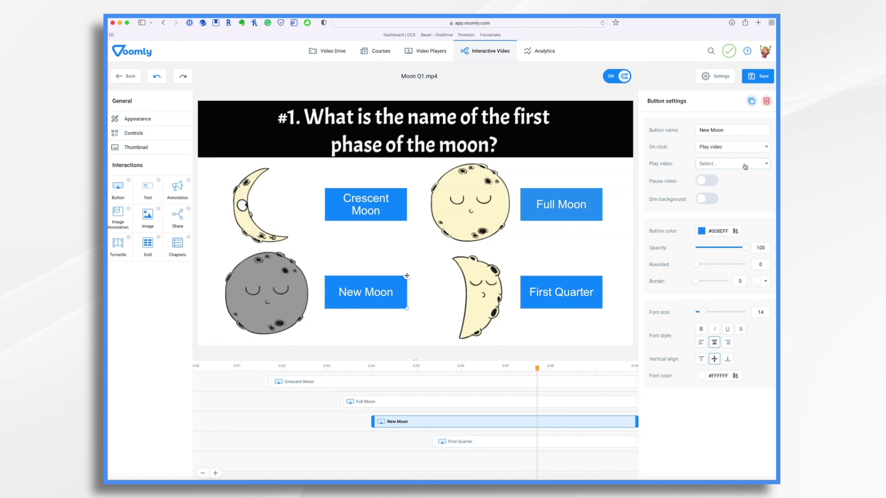
pyautogui.click(744, 165)
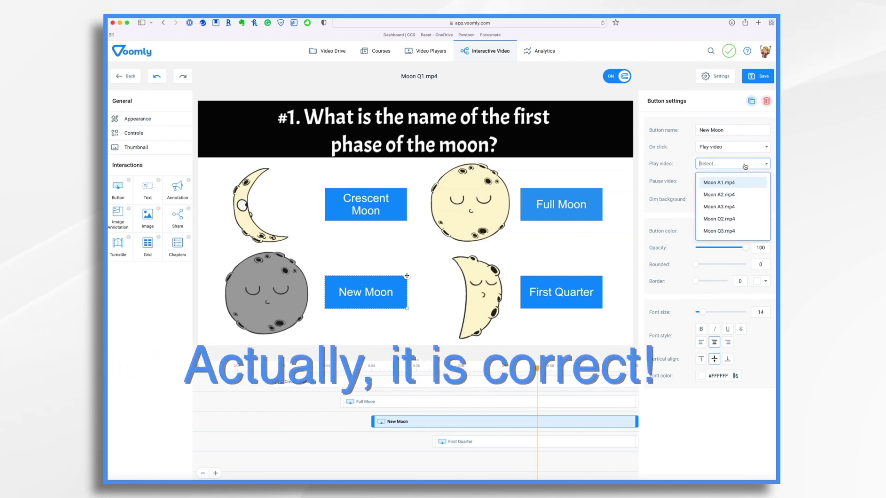
pyautogui.click(718, 183)
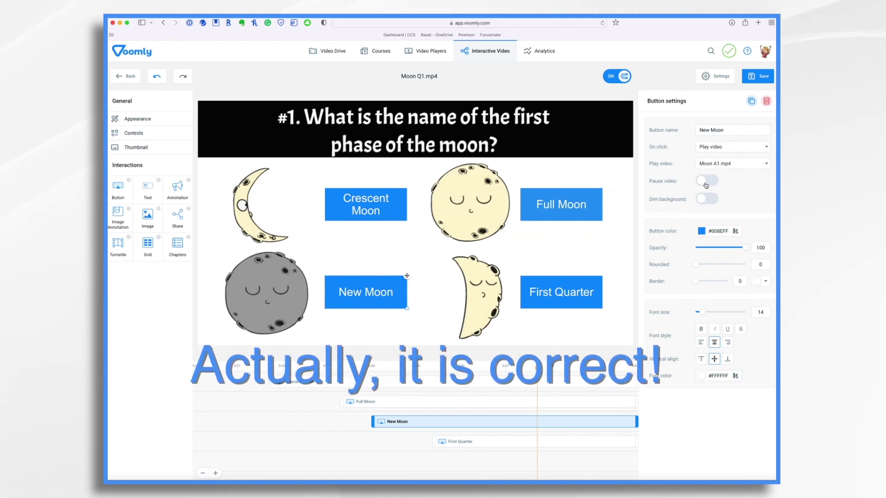
# Set First Quarter to play Moon Q2.mp4, save, and return to the funnel map
pyautogui.click(580, 285)
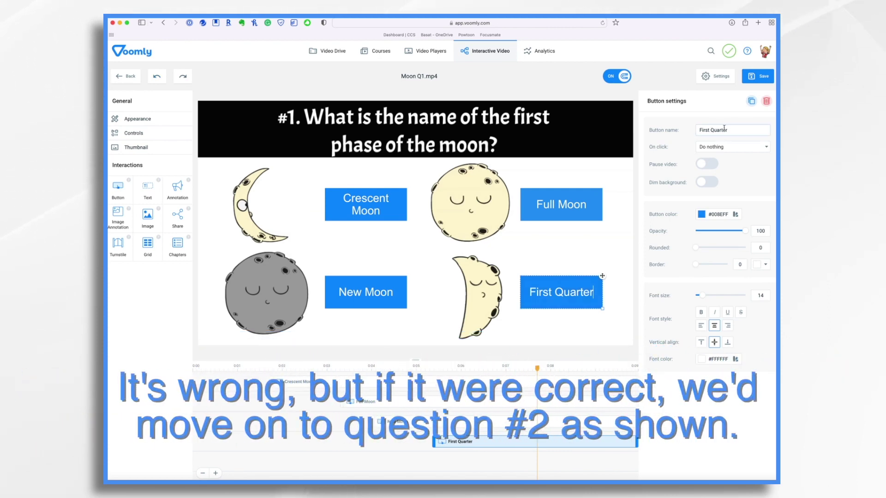
pyautogui.click(742, 149)
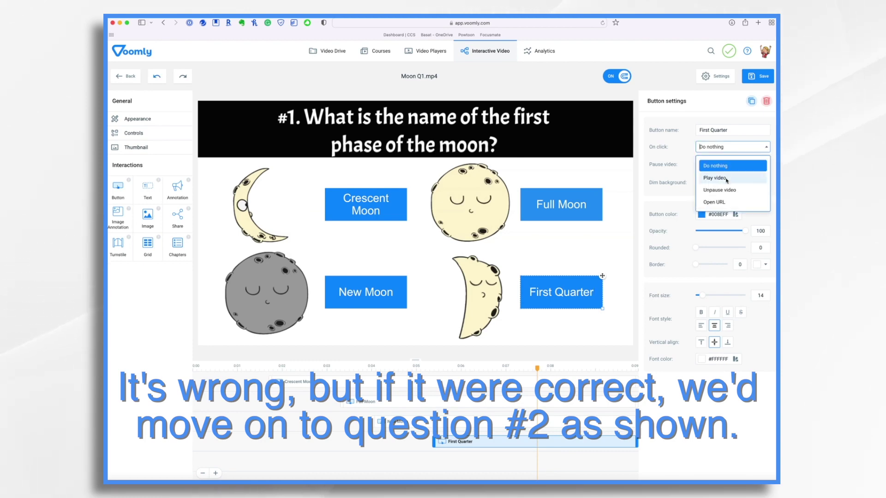
pyautogui.click(721, 177)
pyautogui.click(735, 165)
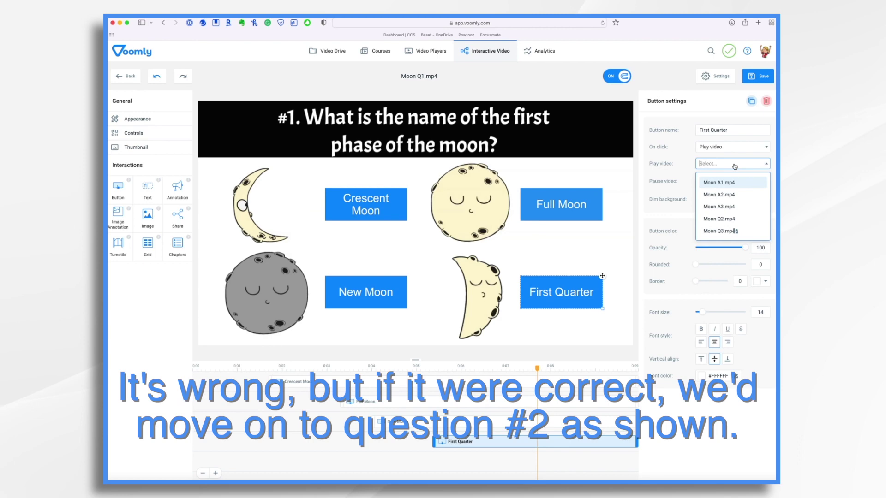
pyautogui.click(722, 220)
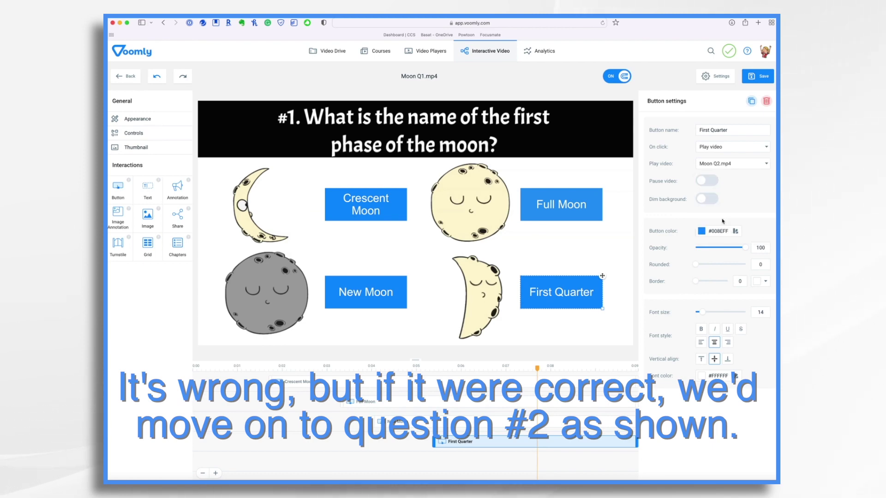
pyautogui.click(757, 76)
pyautogui.click(119, 77)
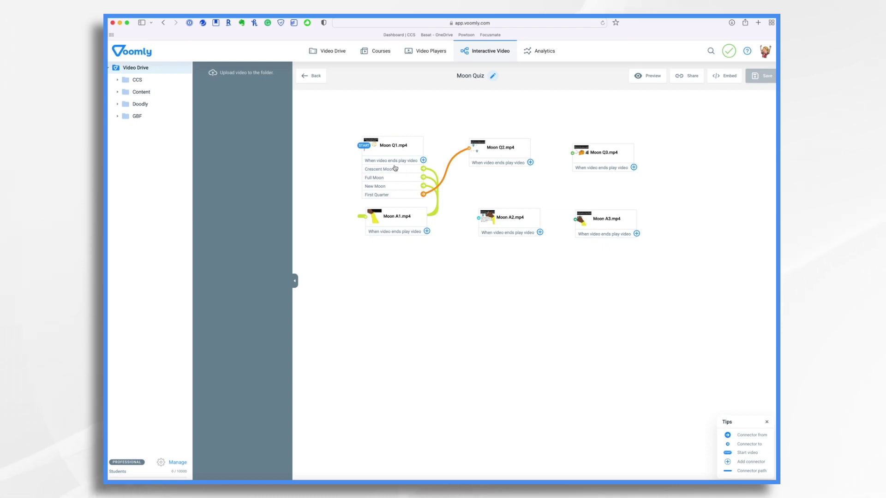
# Lower the Moon A1 node, connect its video end to Moon Q2.mp4, and select Moon Q2
pyautogui.moveTo(405, 218); pyautogui.dragTo(408, 288)
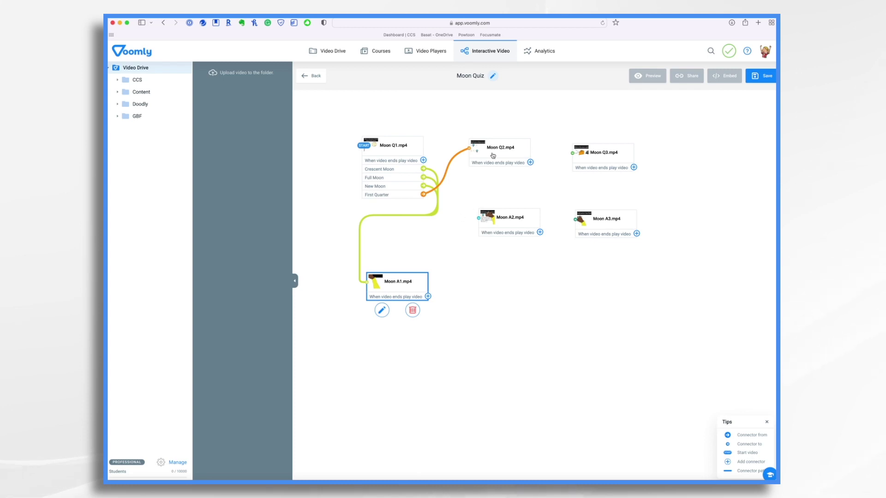
pyautogui.click(383, 333)
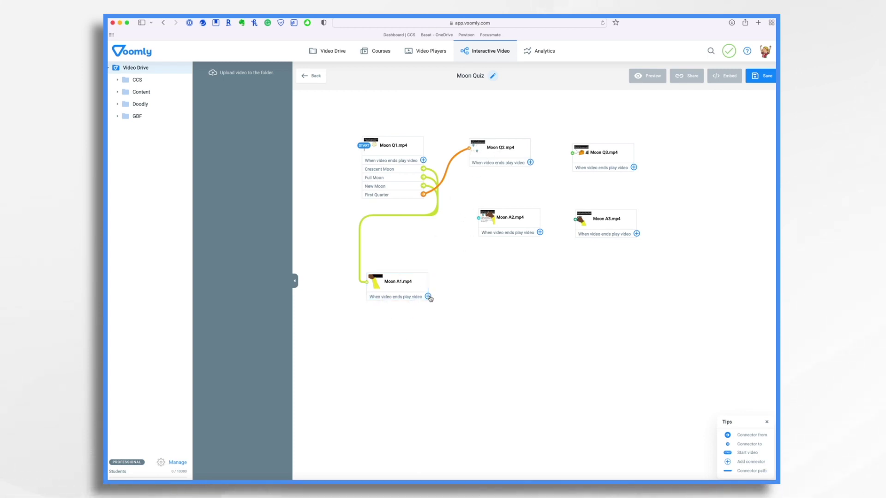
pyautogui.moveTo(428, 297); pyautogui.dragTo(469, 148)
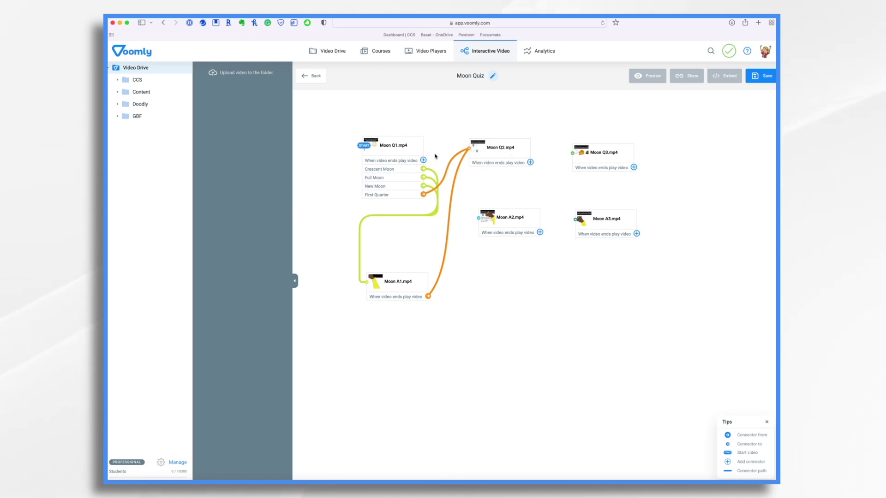
pyautogui.click(501, 152)
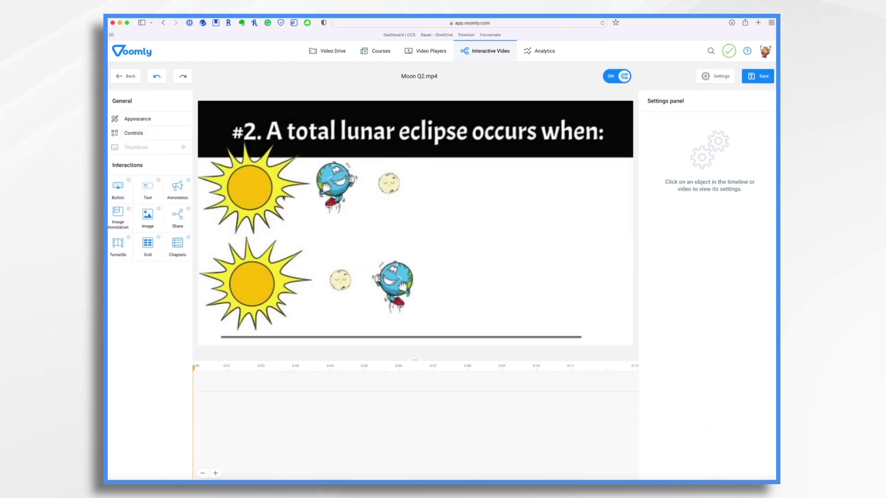
# Add three answer buttons to the Moon Q2 video
pyautogui.click(289, 368)
pyautogui.click(118, 189)
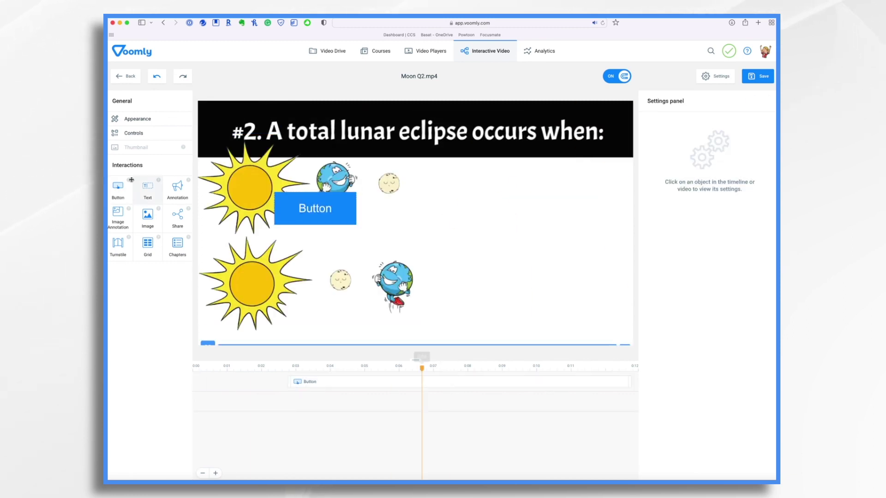
pyautogui.click(395, 367)
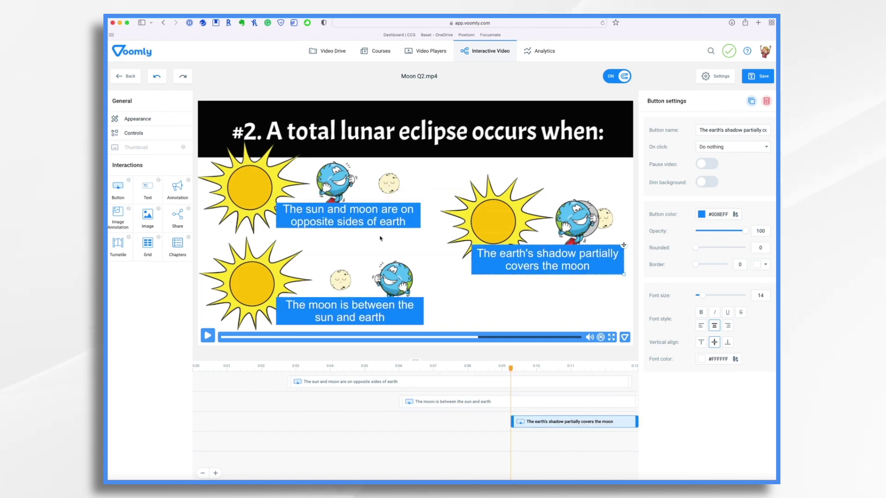
# Make the 'sun and moon on opposite sides' answer play Moon Q3.mp4 when clicked
pyautogui.click(382, 211)
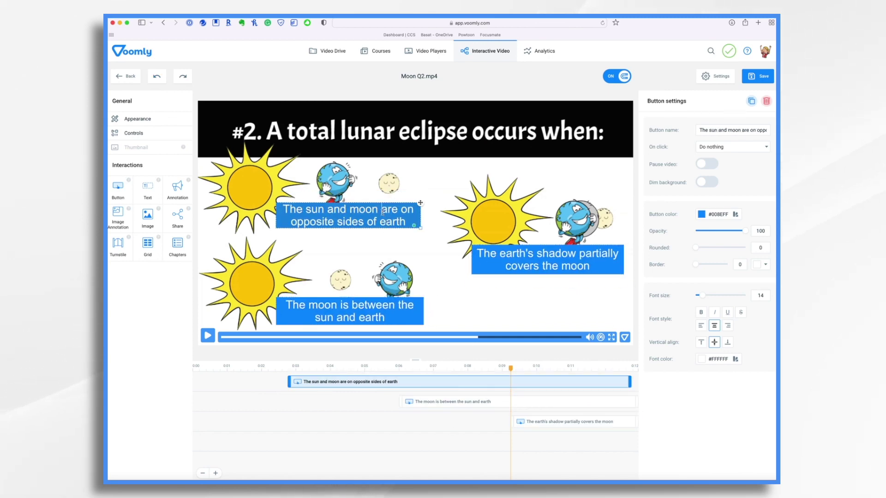
pyautogui.click(765, 148)
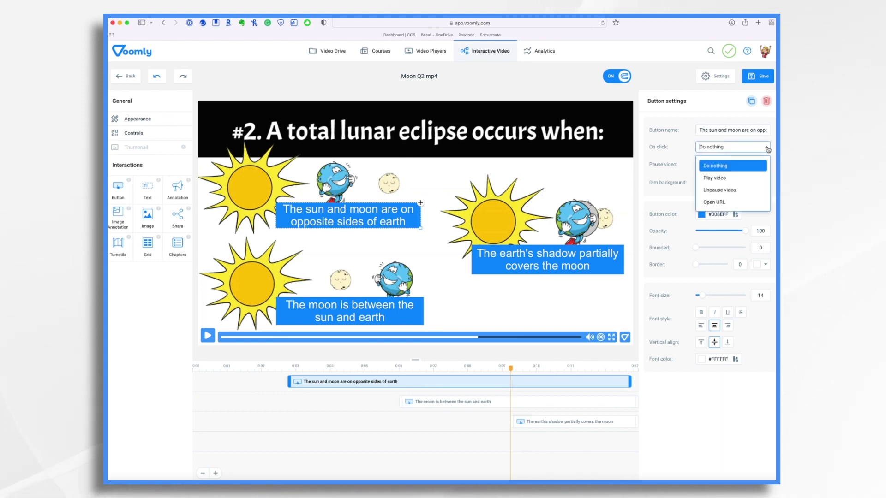
pyautogui.click(721, 177)
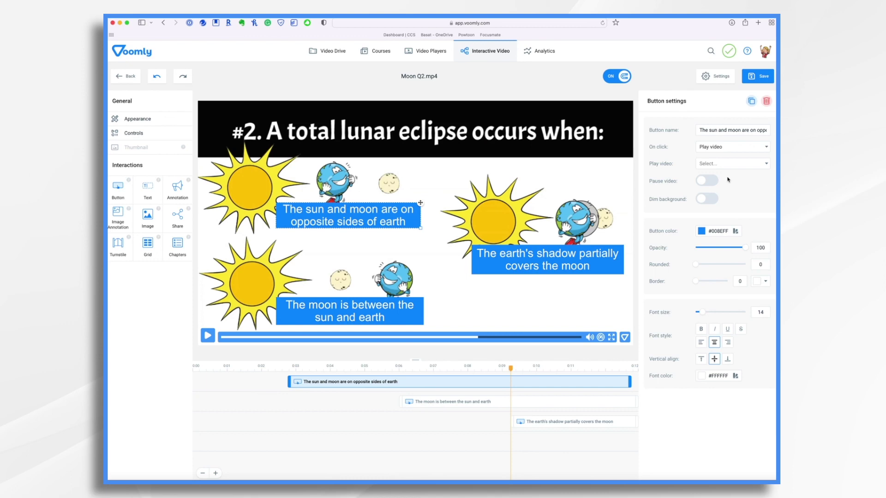
pyautogui.click(740, 167)
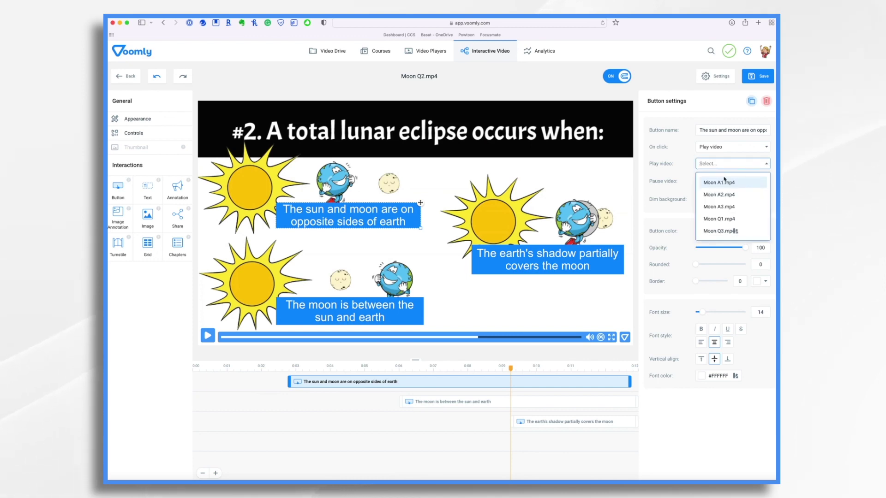
pyautogui.click(725, 231)
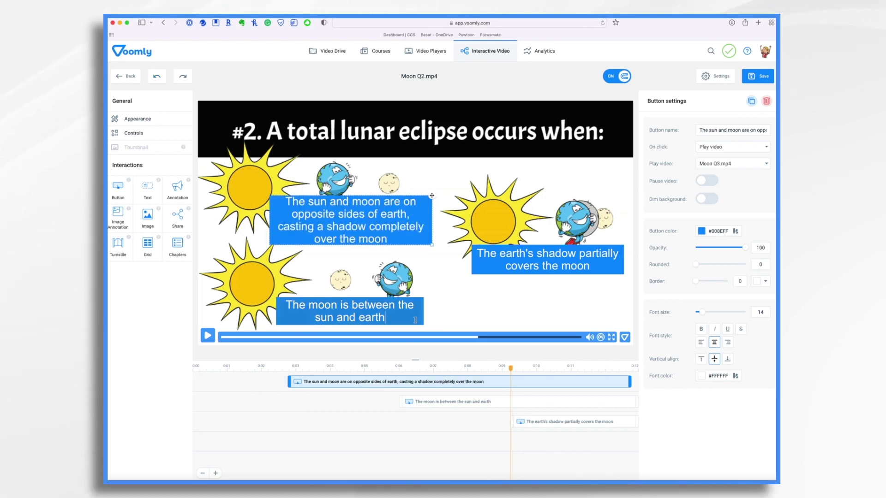
# Make the 'moon between sun and earth' answer play Moon A2.mp4 when clicked
pyautogui.click(414, 320)
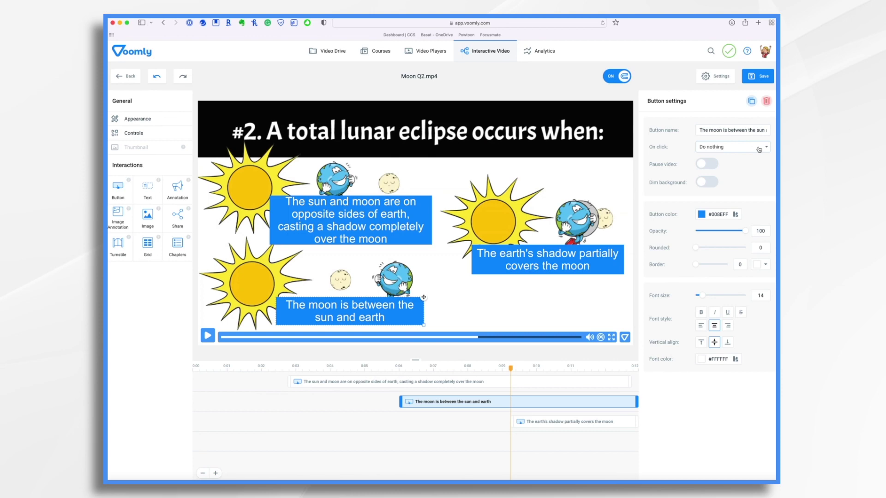
pyautogui.click(743, 147)
pyautogui.click(715, 177)
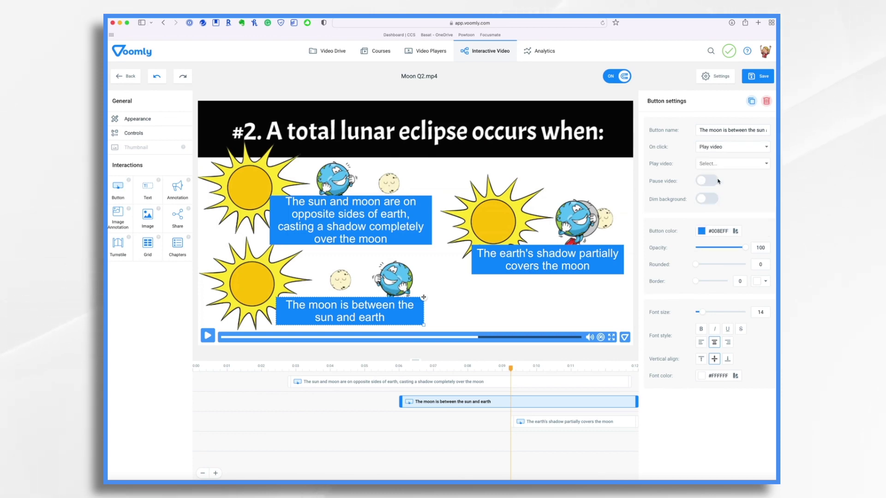
pyautogui.click(743, 163)
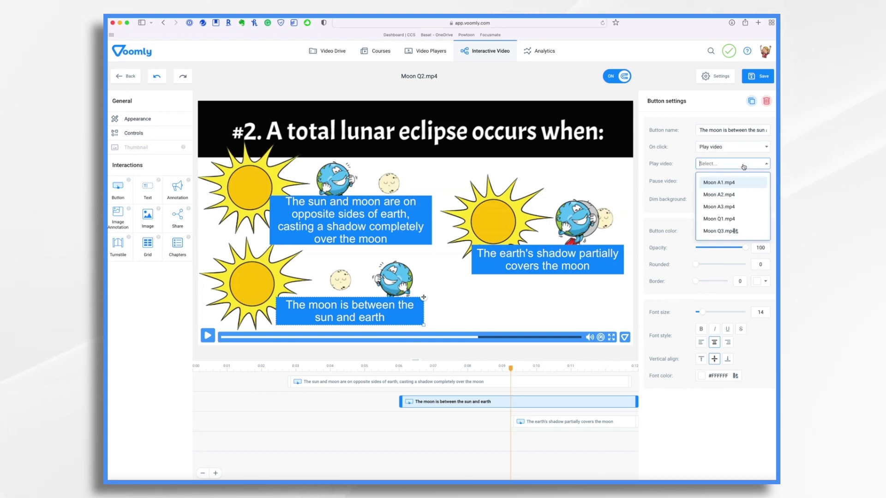
pyautogui.click(734, 197)
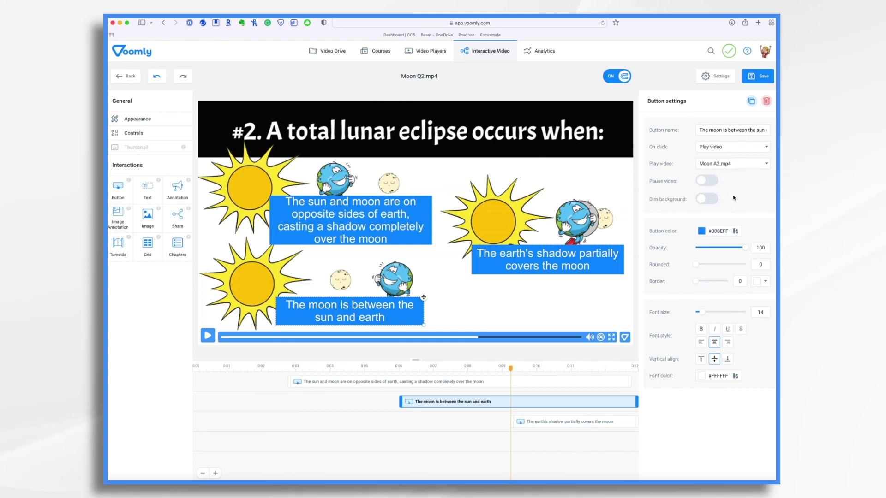
# Make the 'earth's shadow partially covers' answer play Moon A2.mp4, then save Moon Q2
pyautogui.click(601, 253)
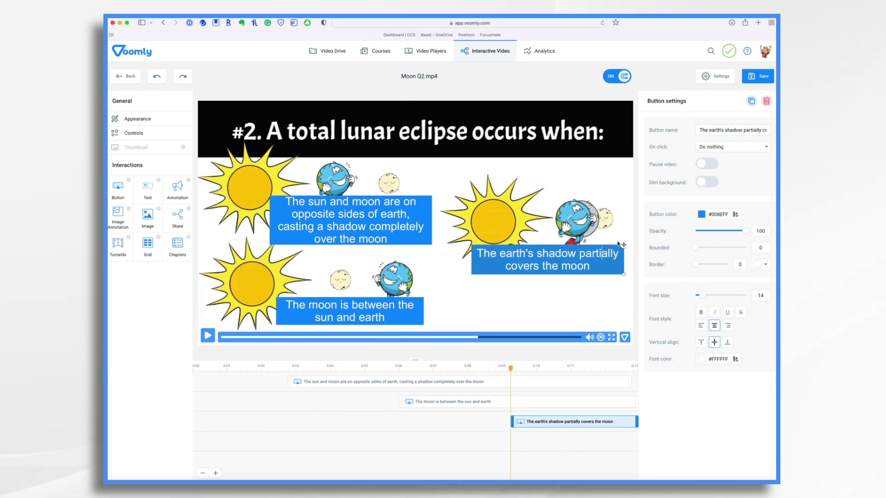
pyautogui.click(731, 146)
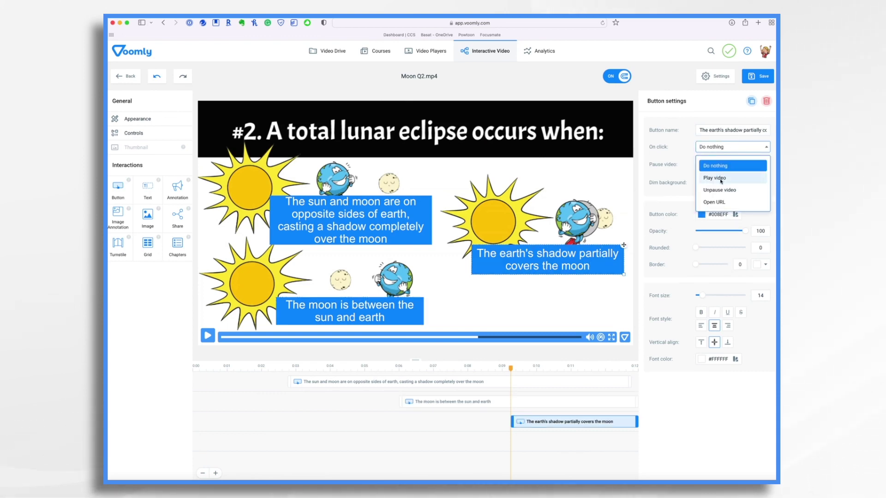
pyautogui.click(722, 179)
pyautogui.click(739, 167)
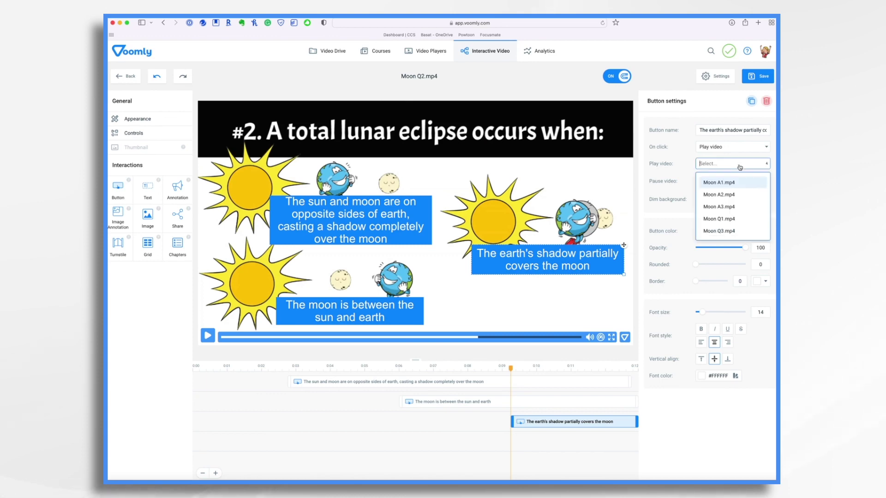
pyautogui.click(729, 196)
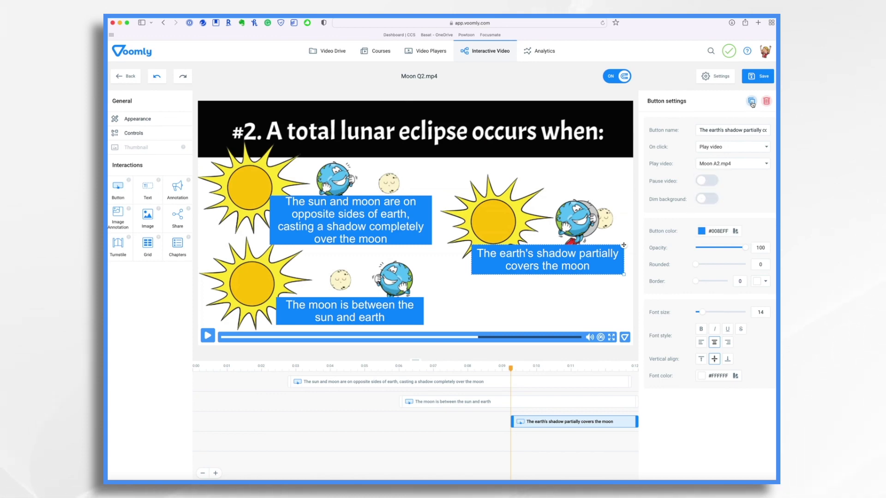
pyautogui.click(758, 76)
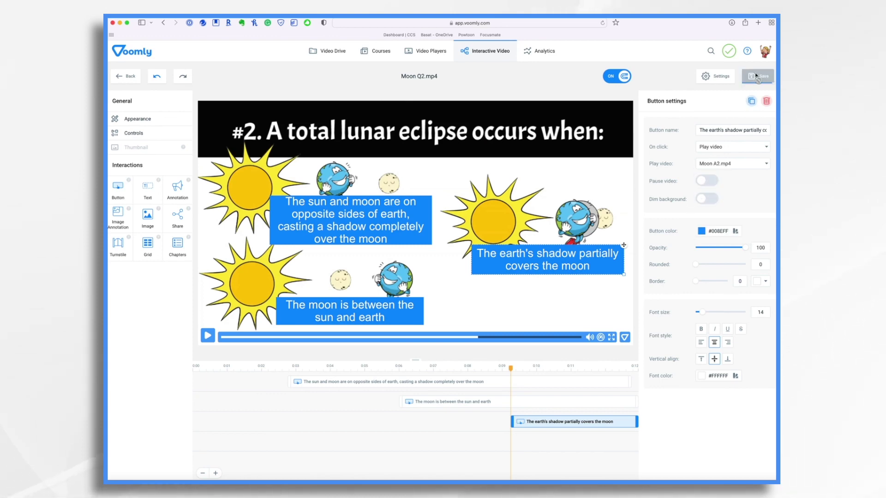
# Connect the end of Moon A2.mp4 to Moon Q3.mp4 on the flow and open Moon Q3 for editing
pyautogui.click(129, 78)
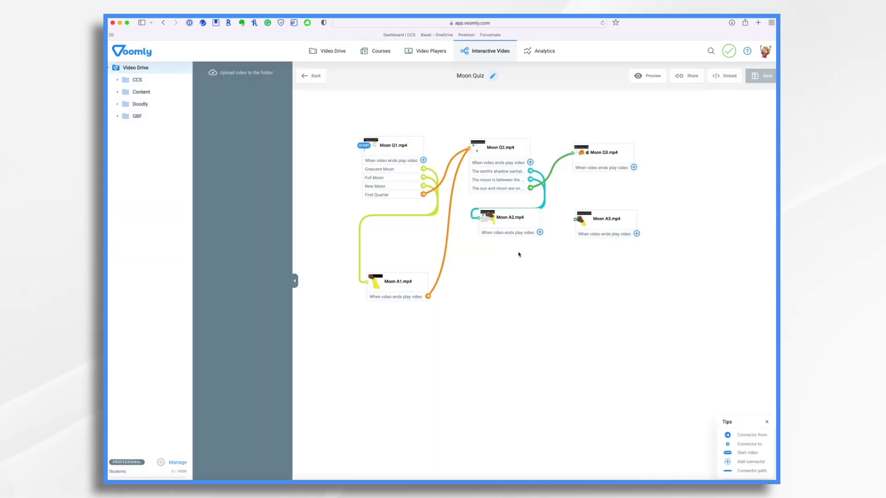
pyautogui.moveTo(513, 223); pyautogui.dragTo(512, 271)
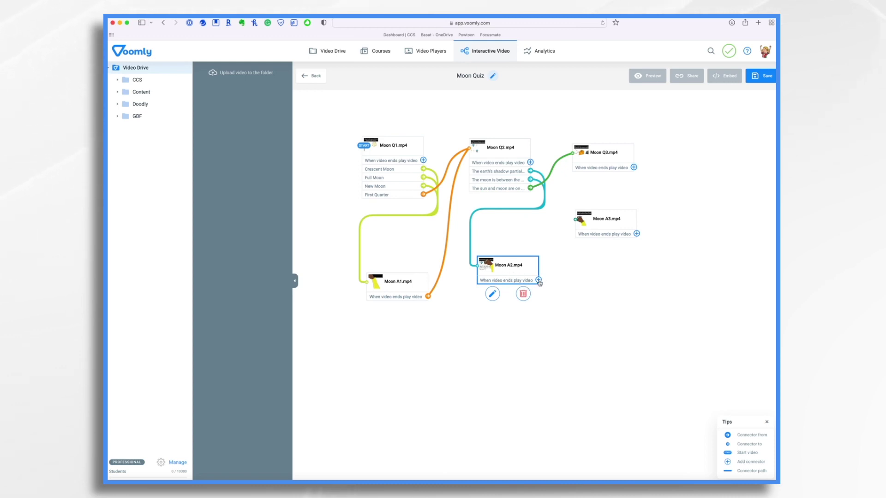
pyautogui.moveTo(539, 280); pyautogui.dragTo(579, 161)
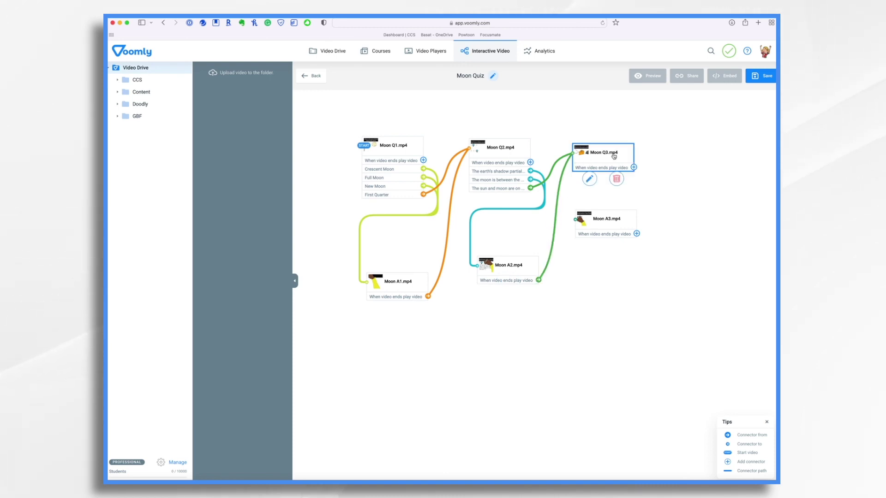
pyautogui.click(605, 161)
pyautogui.click(587, 181)
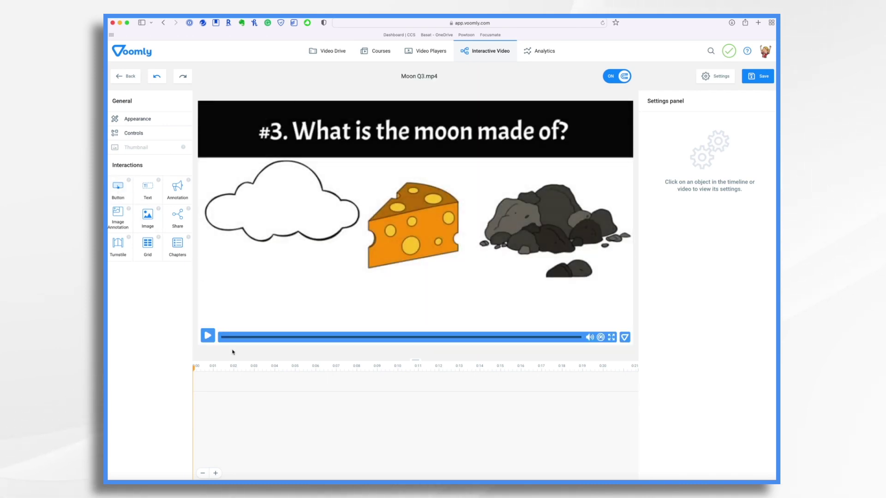
# Pause Moon Q3 once the cloud is drawn and place a new answer button named Gas
pyautogui.click(207, 337)
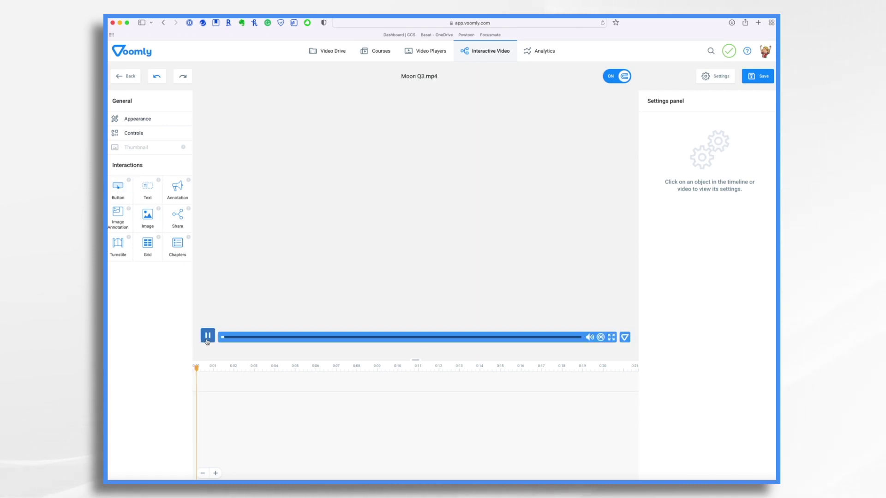
pyautogui.click(208, 337)
pyautogui.moveTo(118, 187)
pyautogui.mouseDown()
pyautogui.moveTo(143, 196)
pyautogui.moveTo(257, 374)
pyautogui.moveTo(316, 386)
pyautogui.mouseUp()
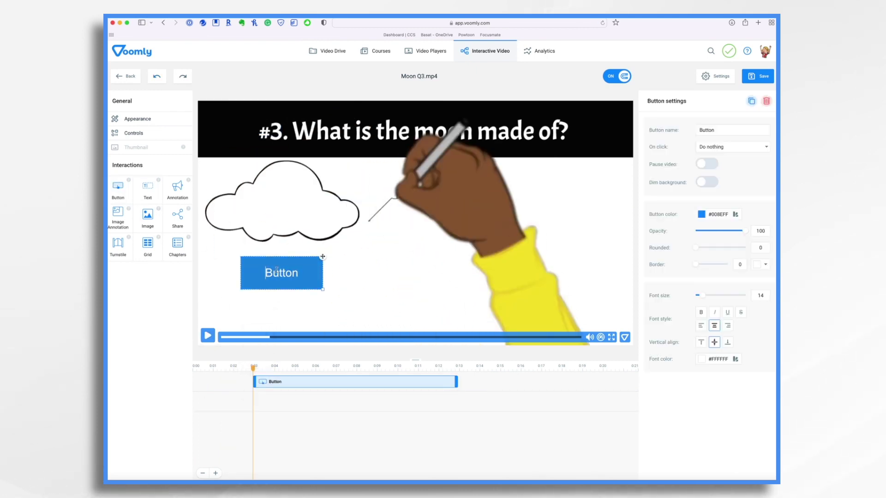
pyautogui.write('Gas')
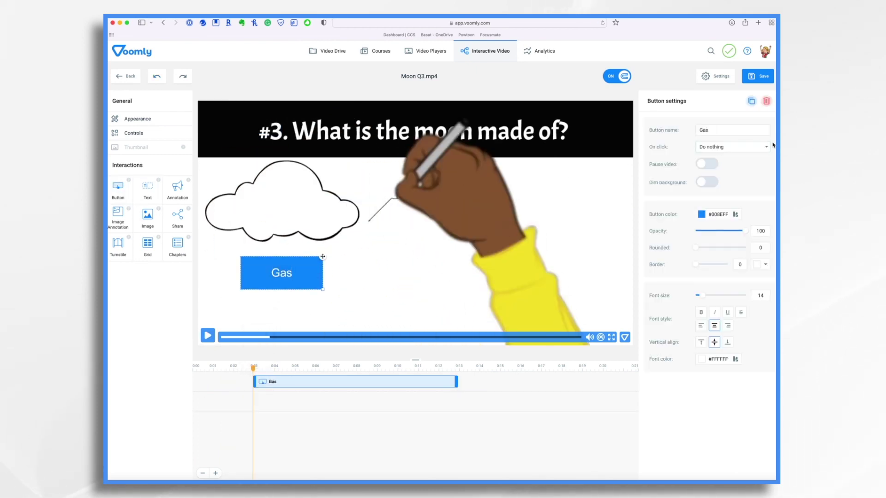
# Make the Gas answer play Moon A3.mp4 when clicked
pyautogui.click(747, 146)
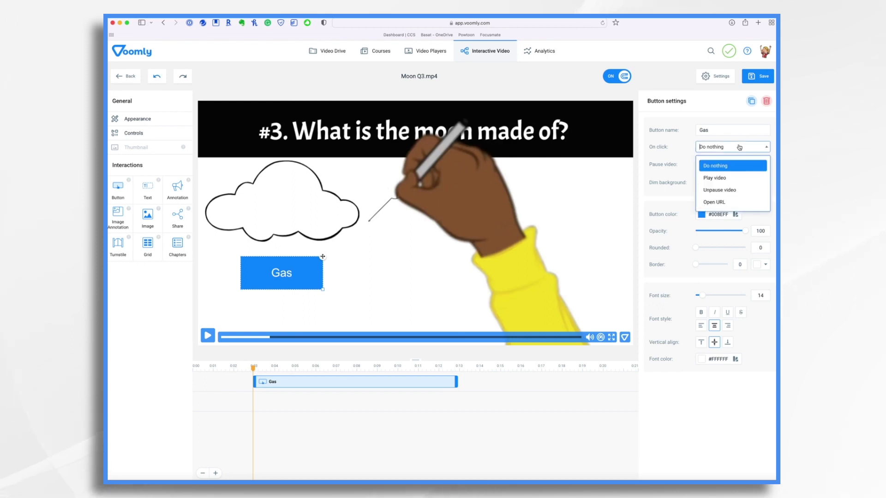
pyautogui.click(723, 177)
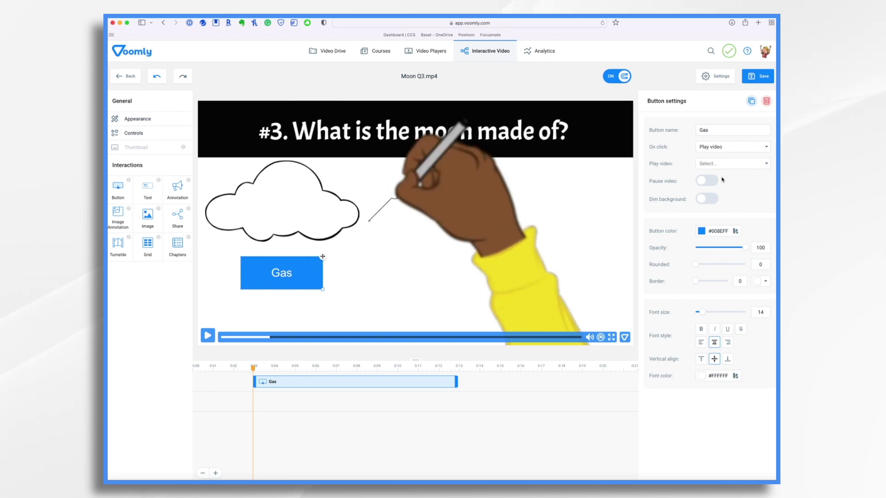
pyautogui.click(743, 168)
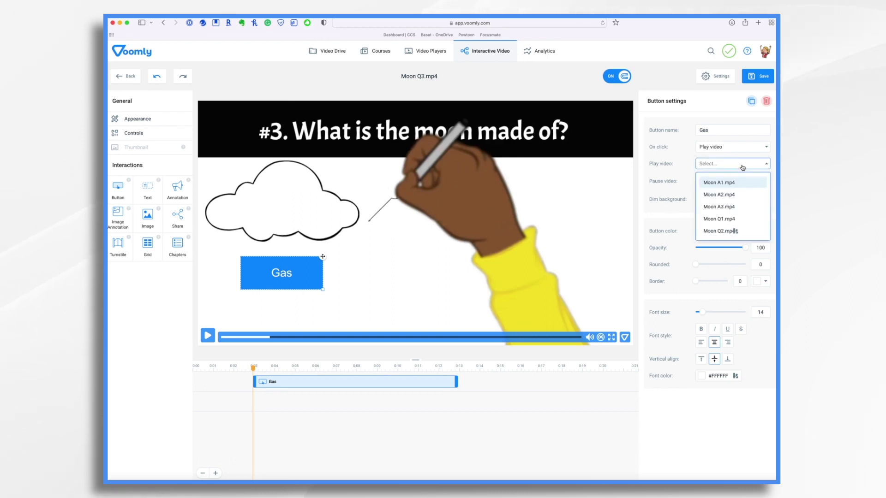
pyautogui.click(734, 211)
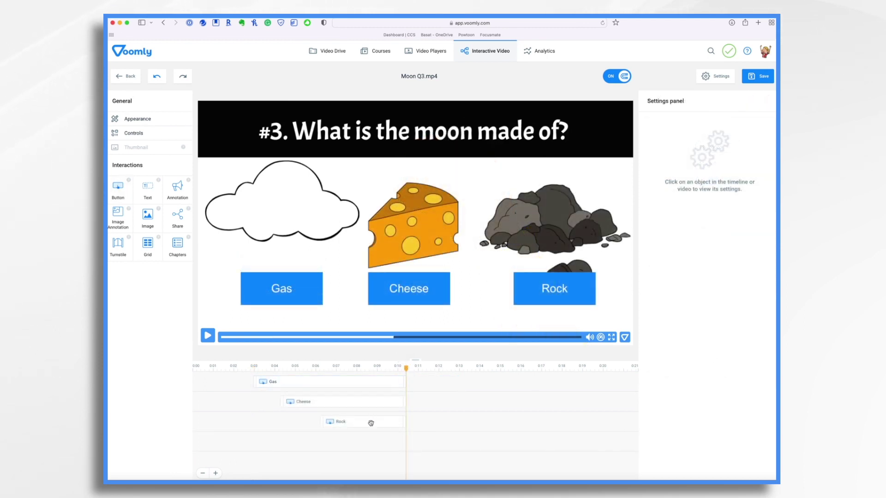
# Set the Rock answer to unpause the video on click and preview the later part of Moon Q3
pyautogui.click(371, 423)
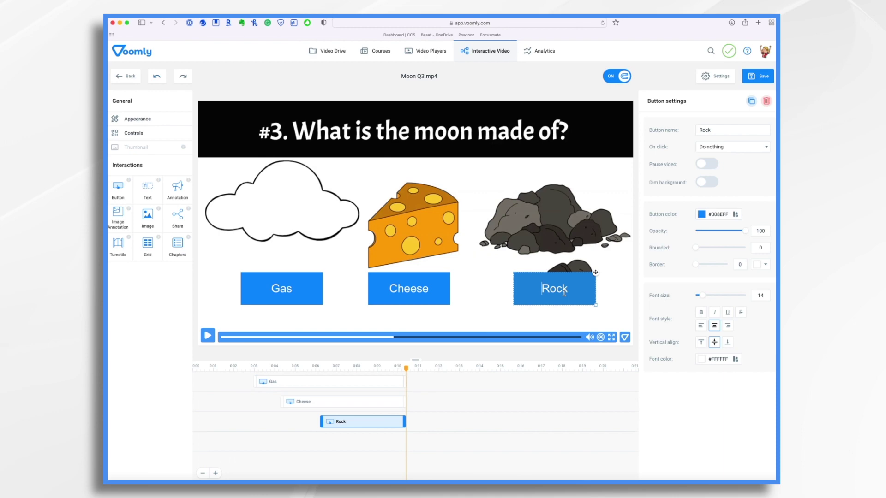
pyautogui.click(755, 147)
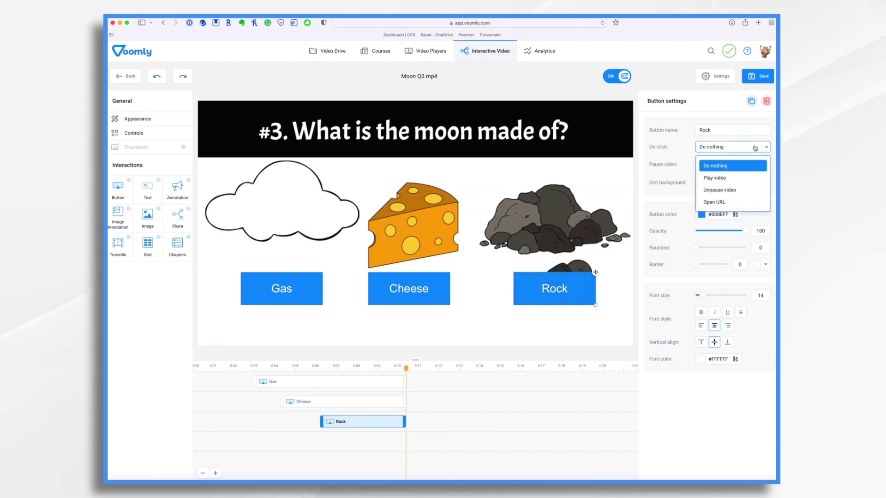
pyautogui.click(735, 190)
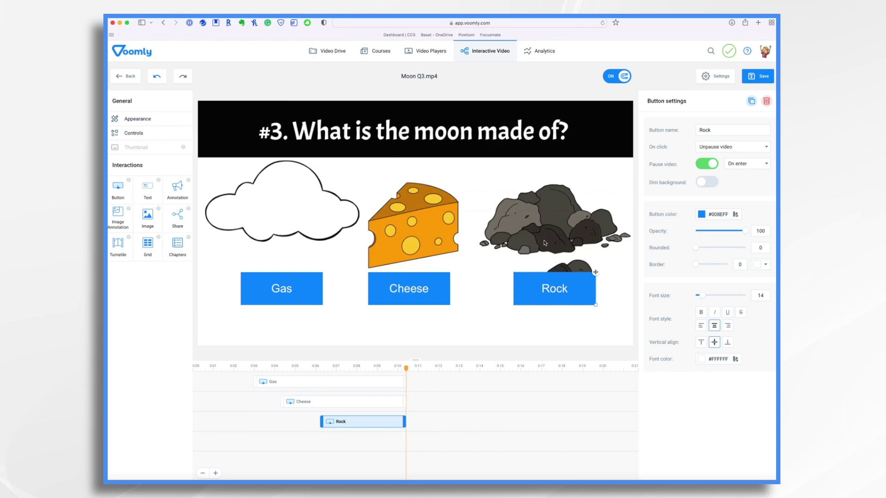
pyautogui.moveTo(410, 373); pyautogui.dragTo(398, 398)
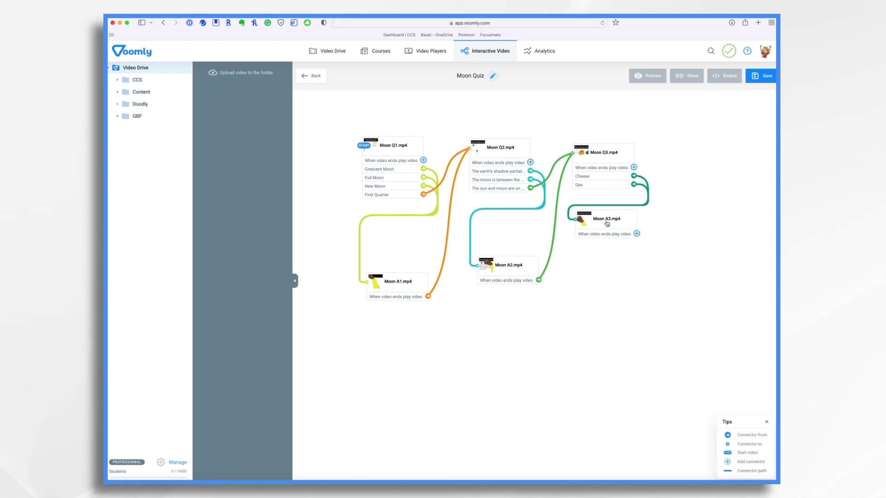
pyautogui.click(607, 224)
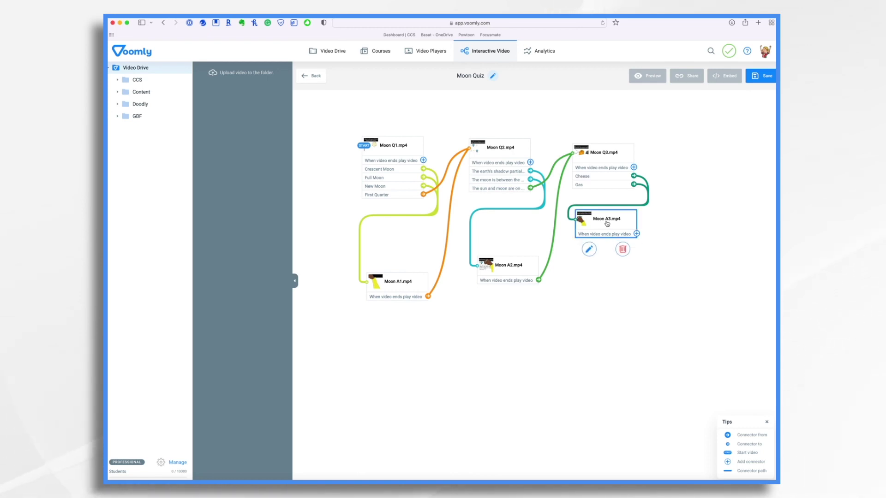
pyautogui.click(590, 248)
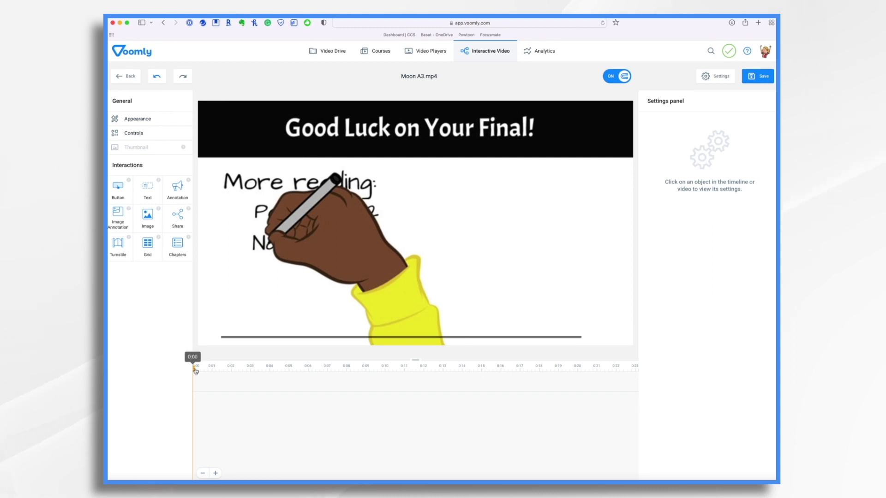
pyautogui.moveTo(195, 372); pyautogui.dragTo(631, 370)
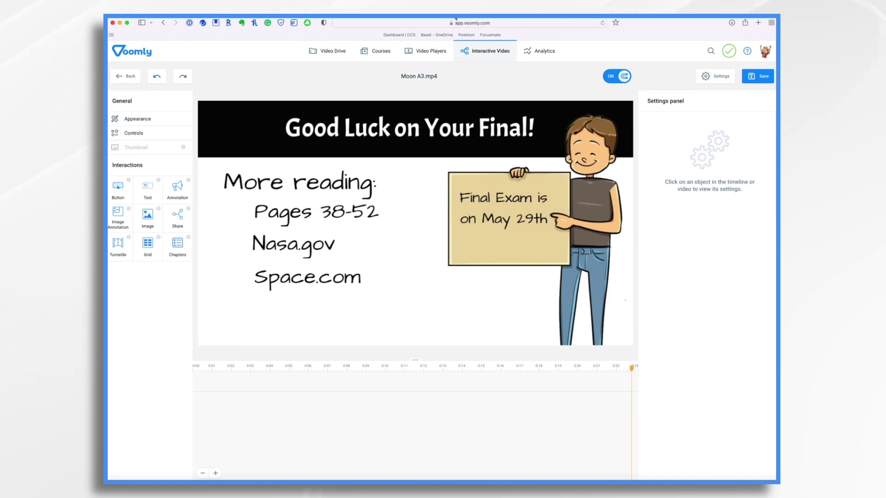
# Copy the Moon Quiz share link and load it in a new browser tab
pyautogui.click(125, 76)
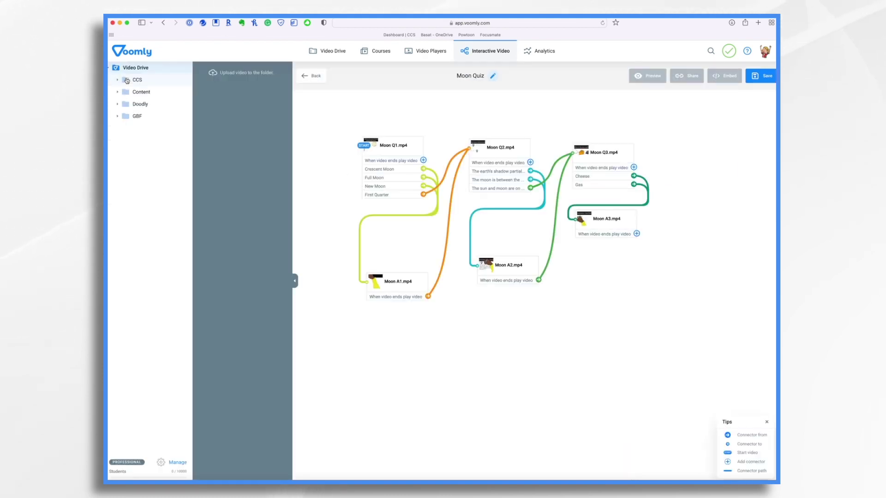
pyautogui.click(691, 77)
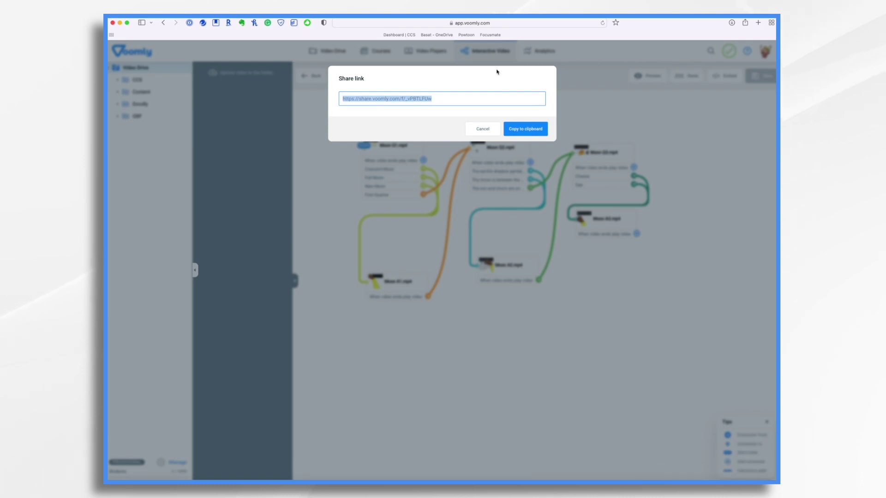
pyautogui.click(531, 131)
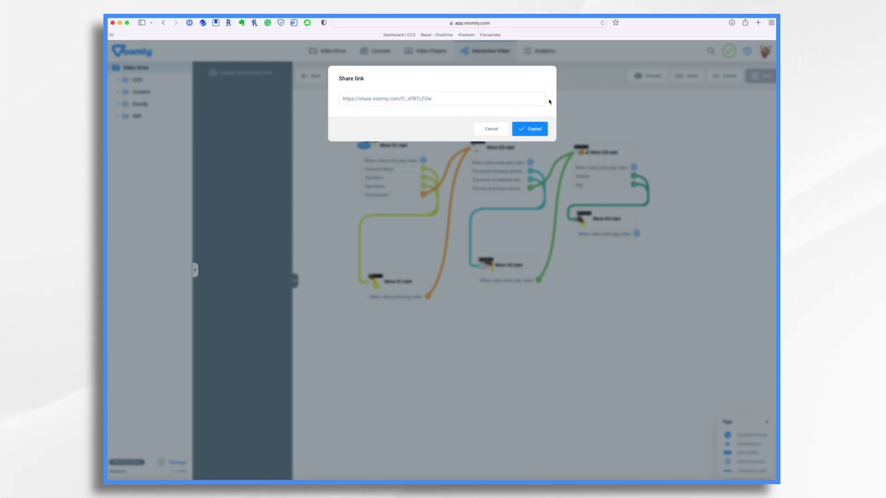
pyautogui.click(758, 24)
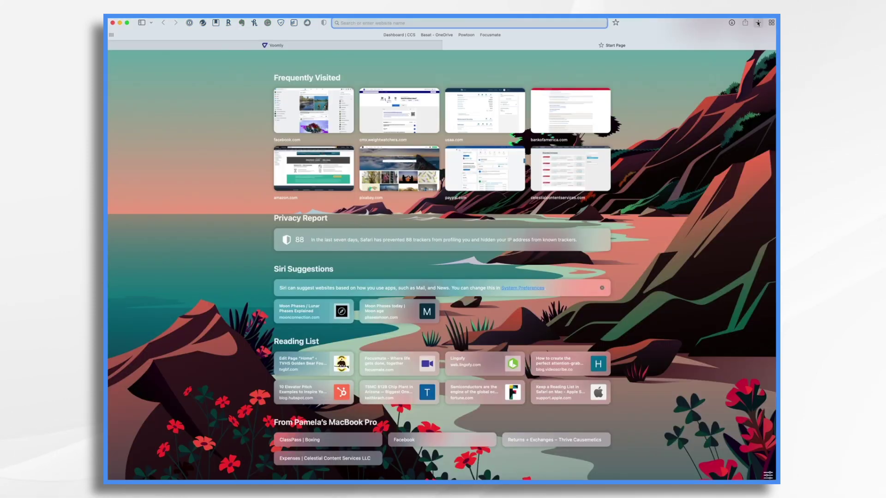
pyautogui.press('cmd+v')
pyautogui.press('Return')
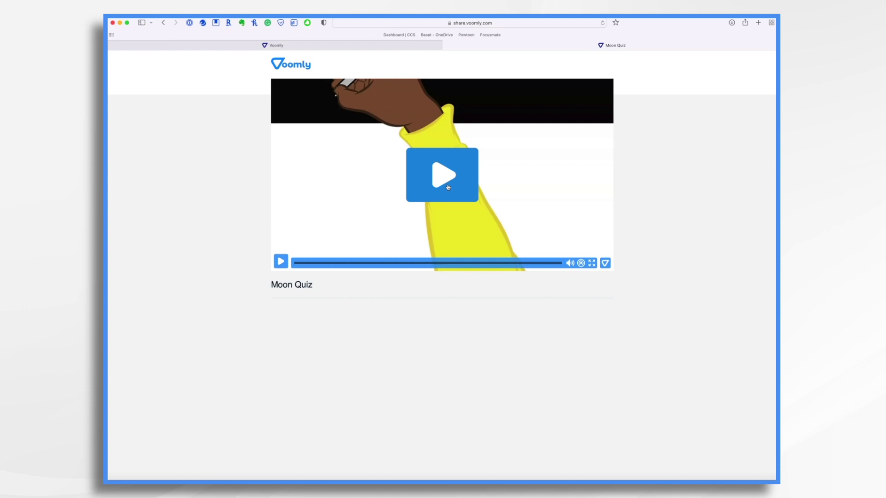
# Start the shared quiz and answer Crescent Moon to the first question
pyautogui.click(447, 187)
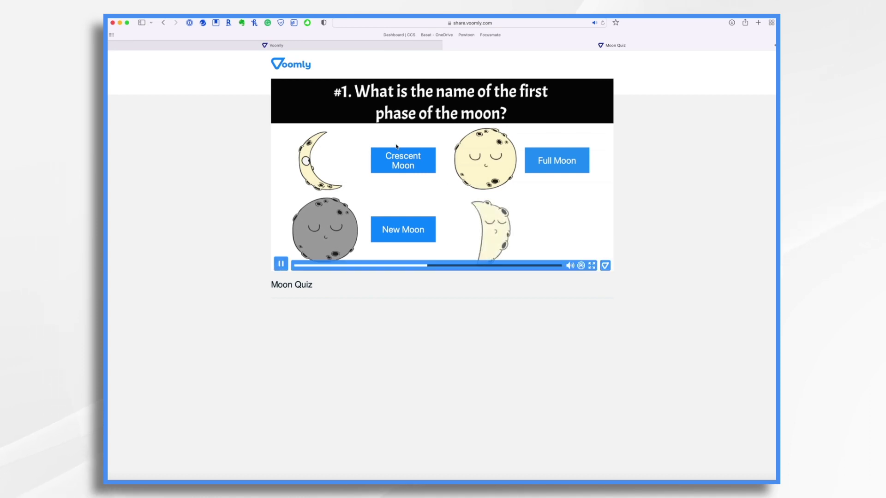
pyautogui.click(403, 163)
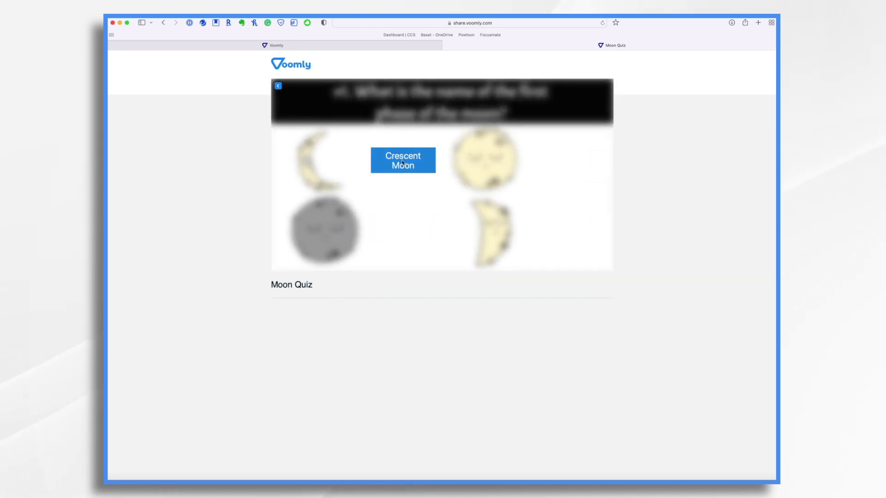
pyautogui.click(403, 162)
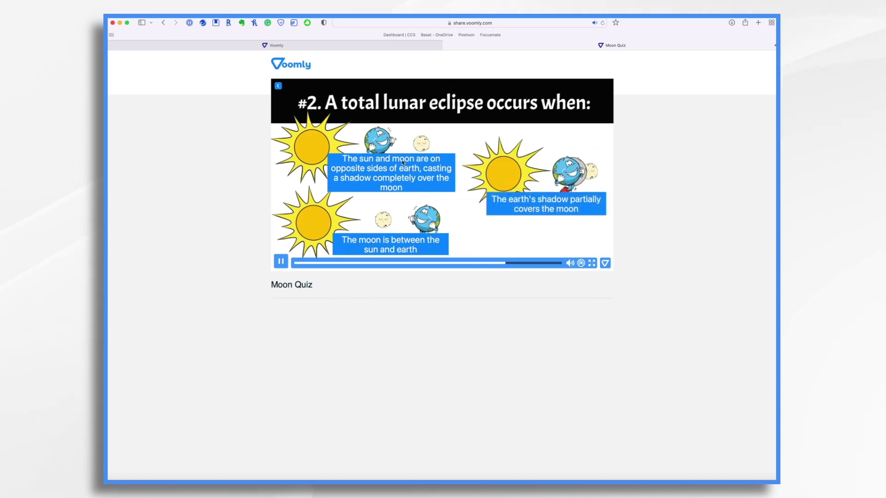
# Answer 'sun and moon on opposite sides' to question #2 and Cheese to question #3
pyautogui.click(375, 178)
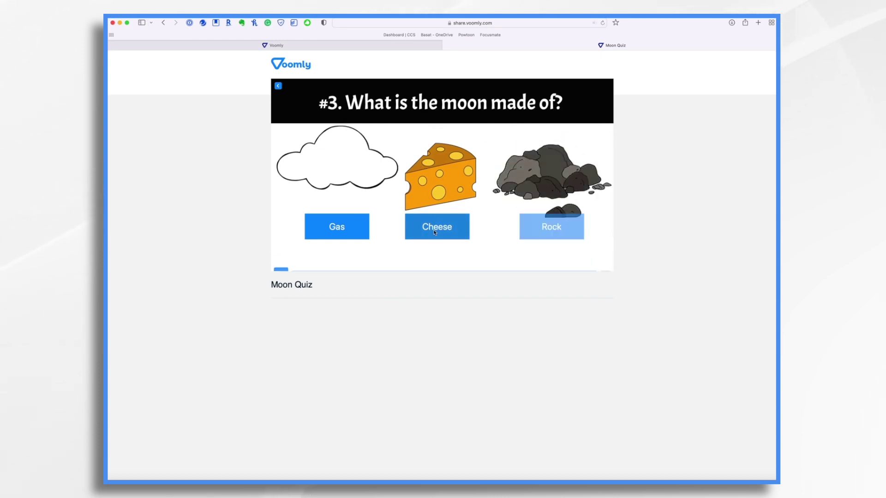
pyautogui.click(433, 232)
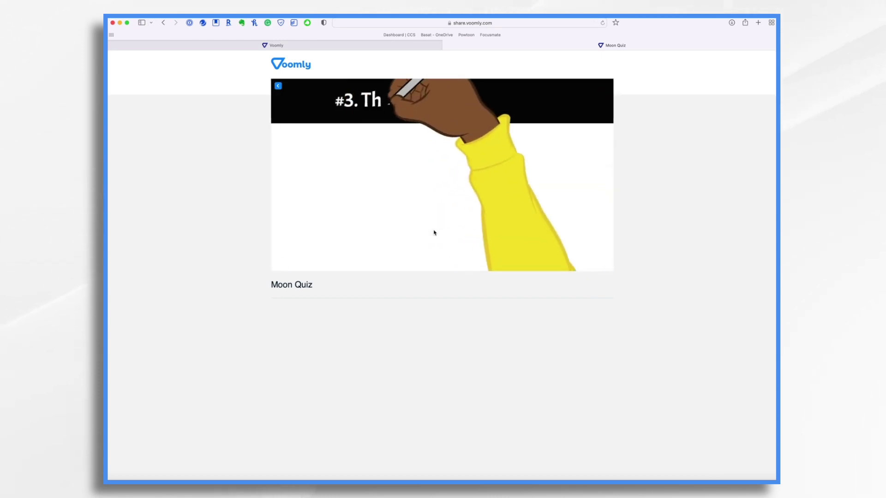